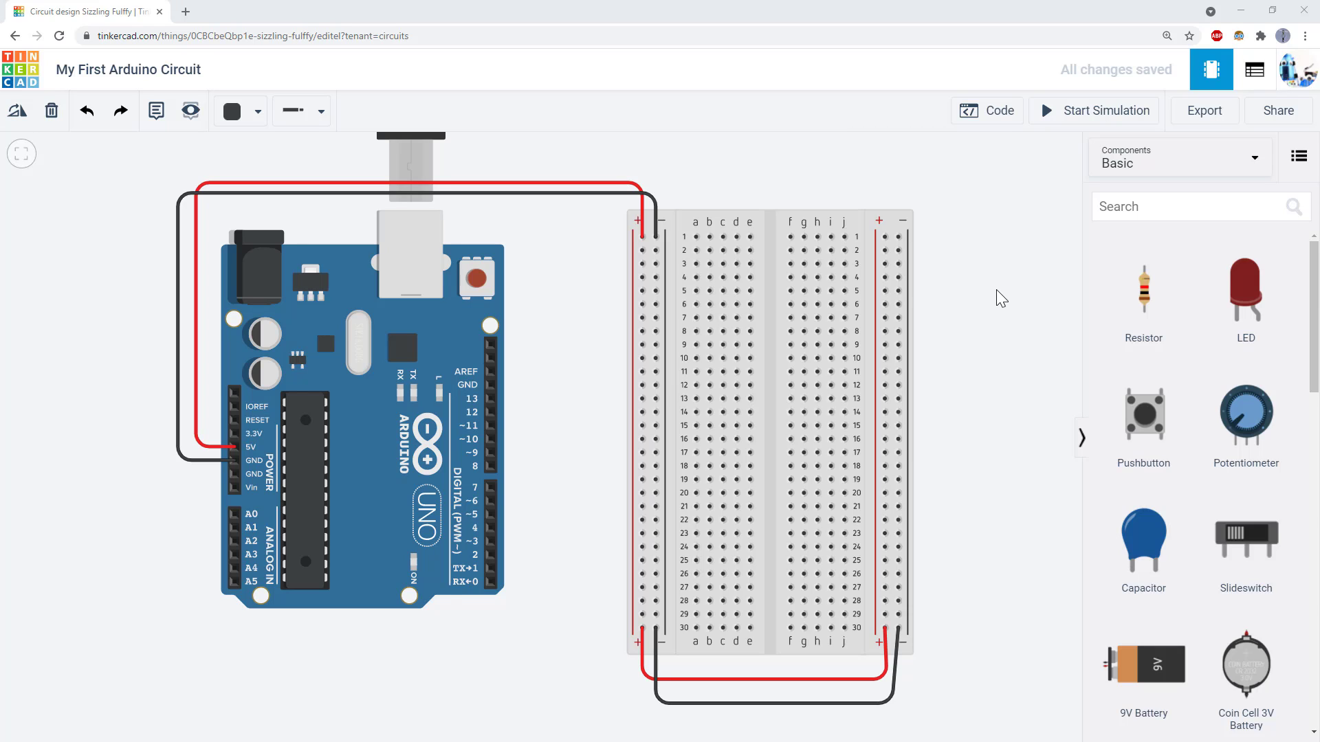
- Place an LED turned horizontal across the breadboard's centre gap at row 9 and confirm its colour is Red
drag(1245, 296, 983, 334)
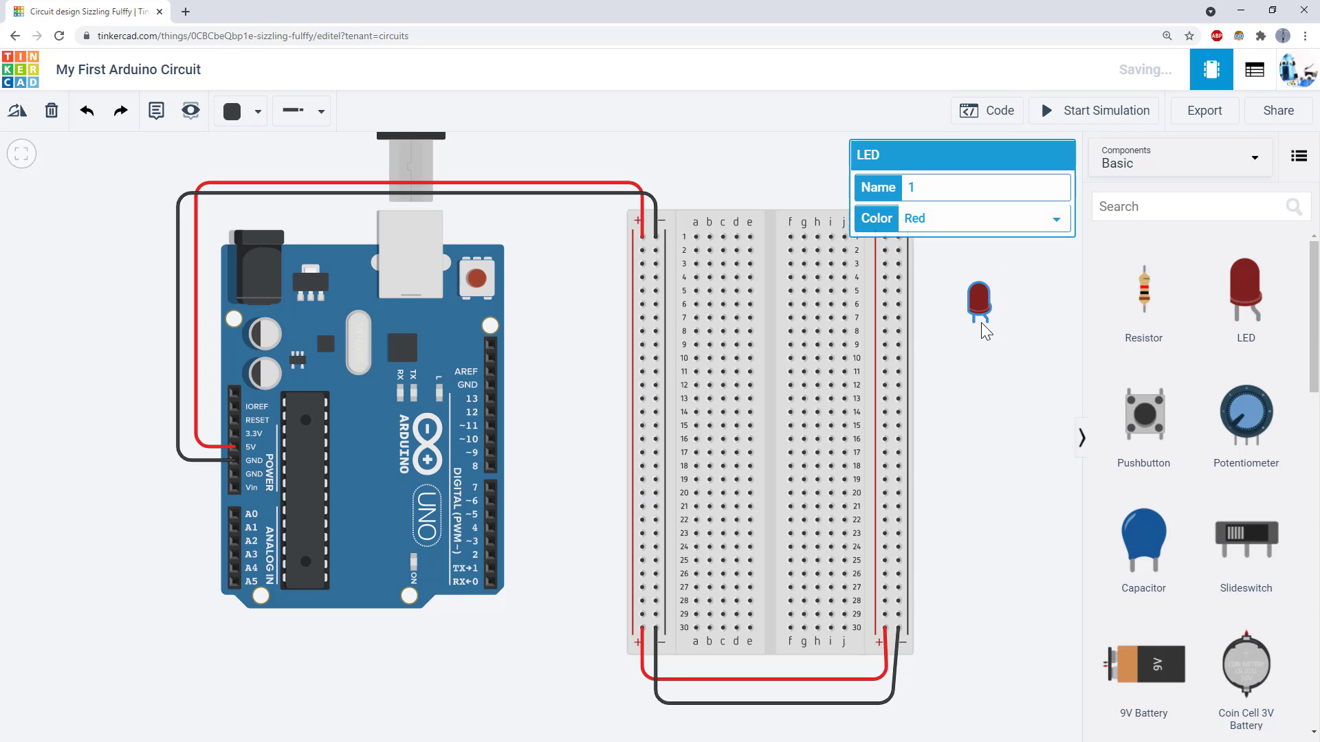
click(15, 115)
click(15, 114)
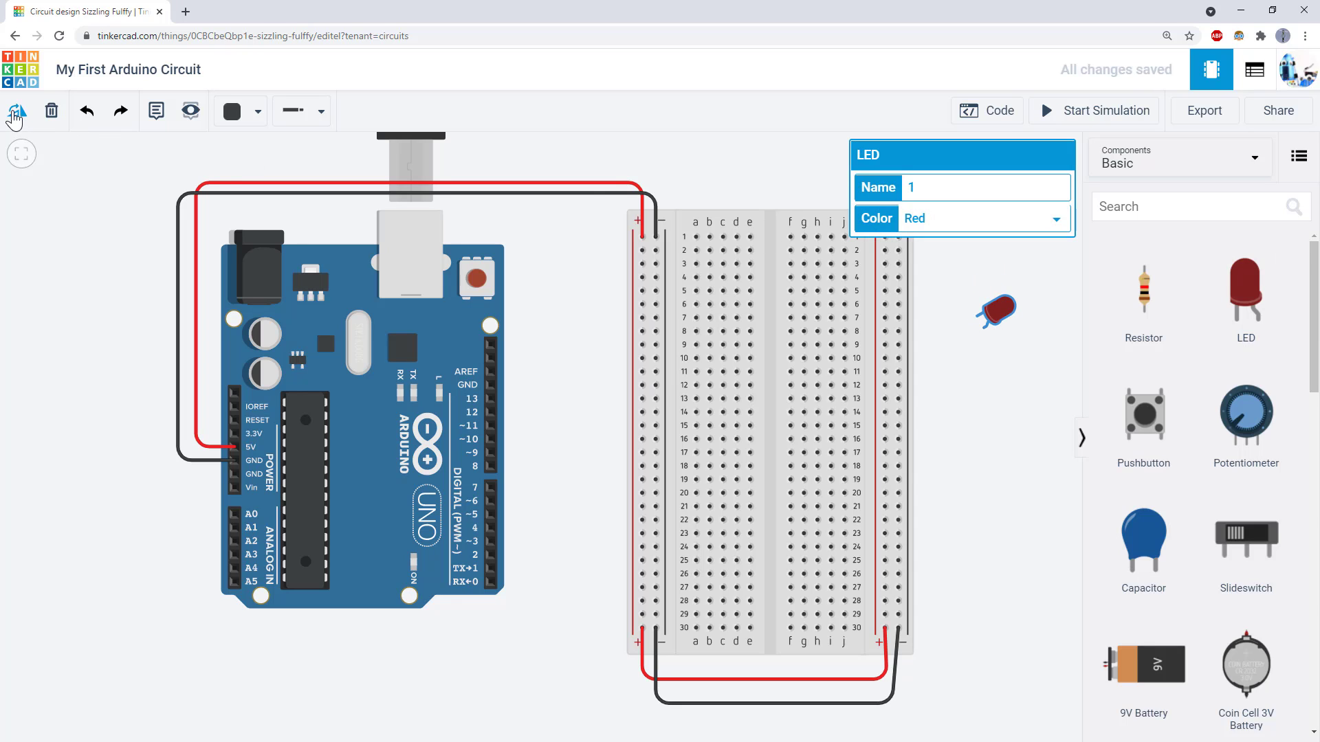
click(15, 114)
drag(999, 323, 775, 348)
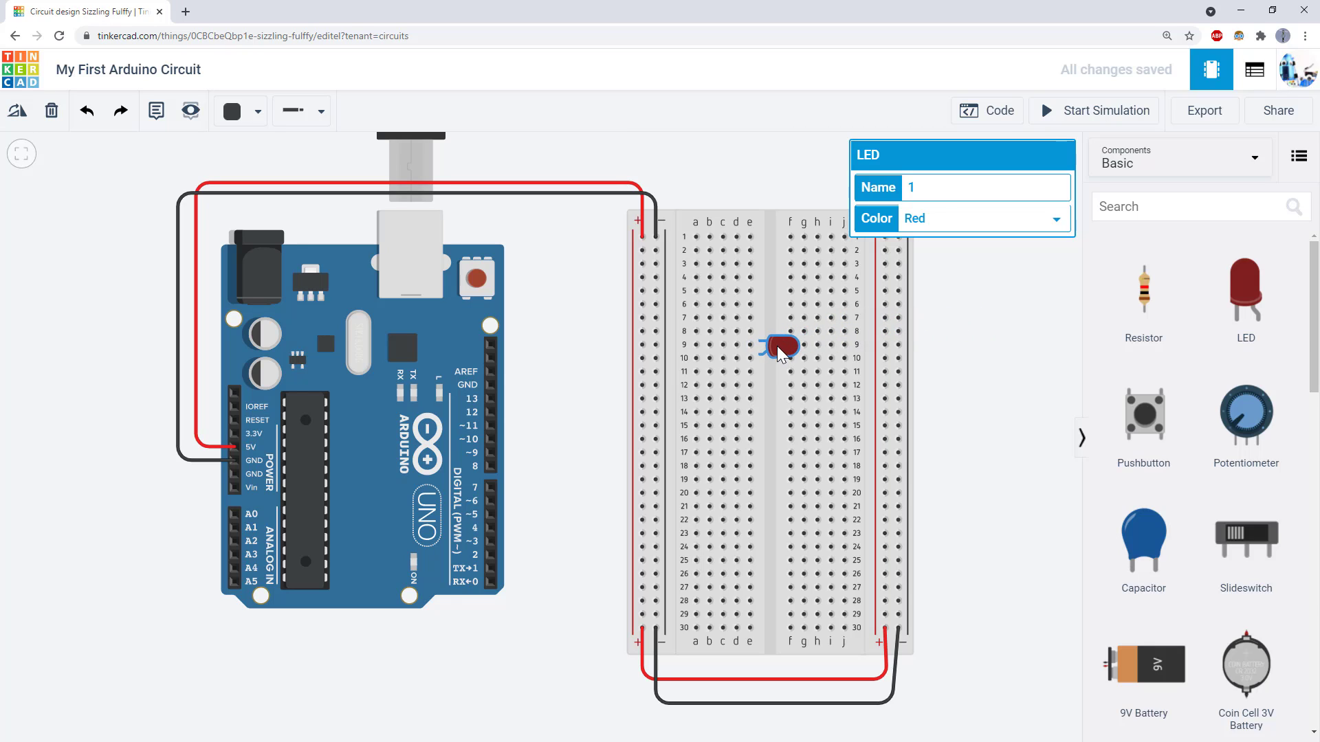
scroll(770, 347, up, 3)
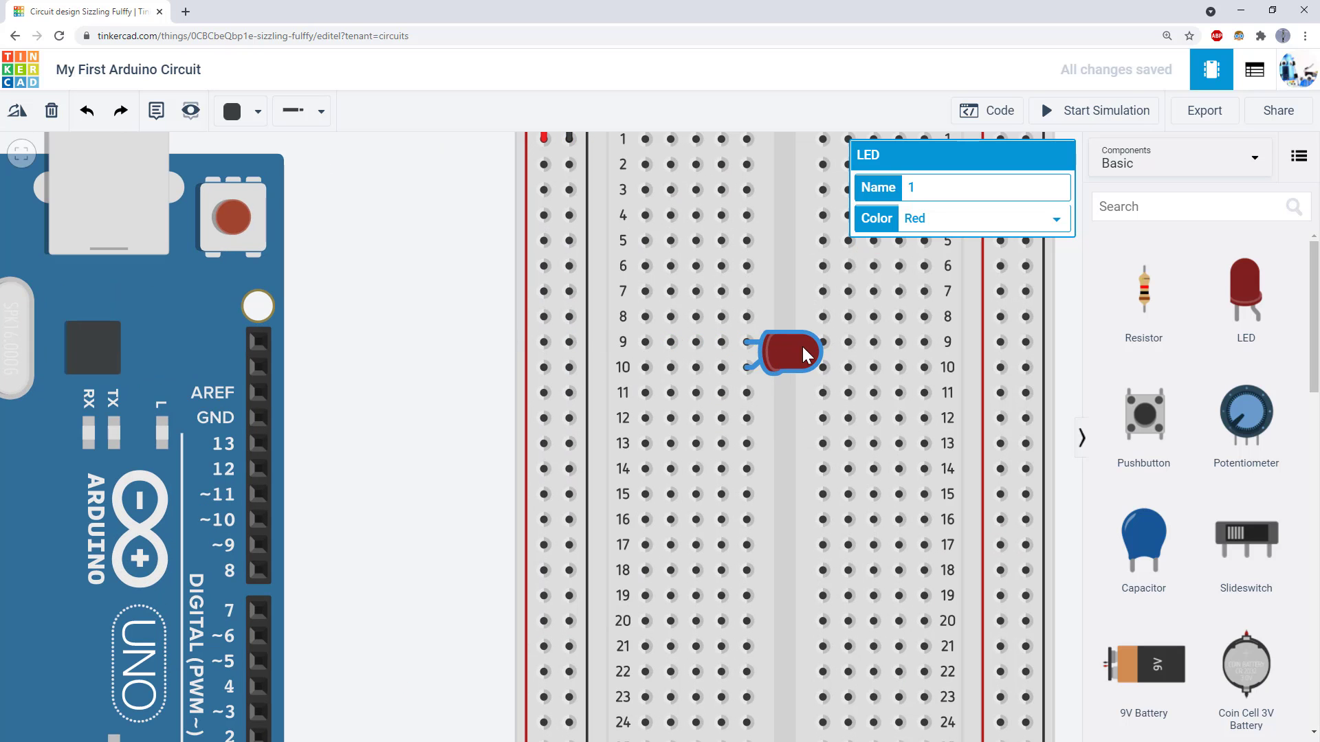
click(1057, 218)
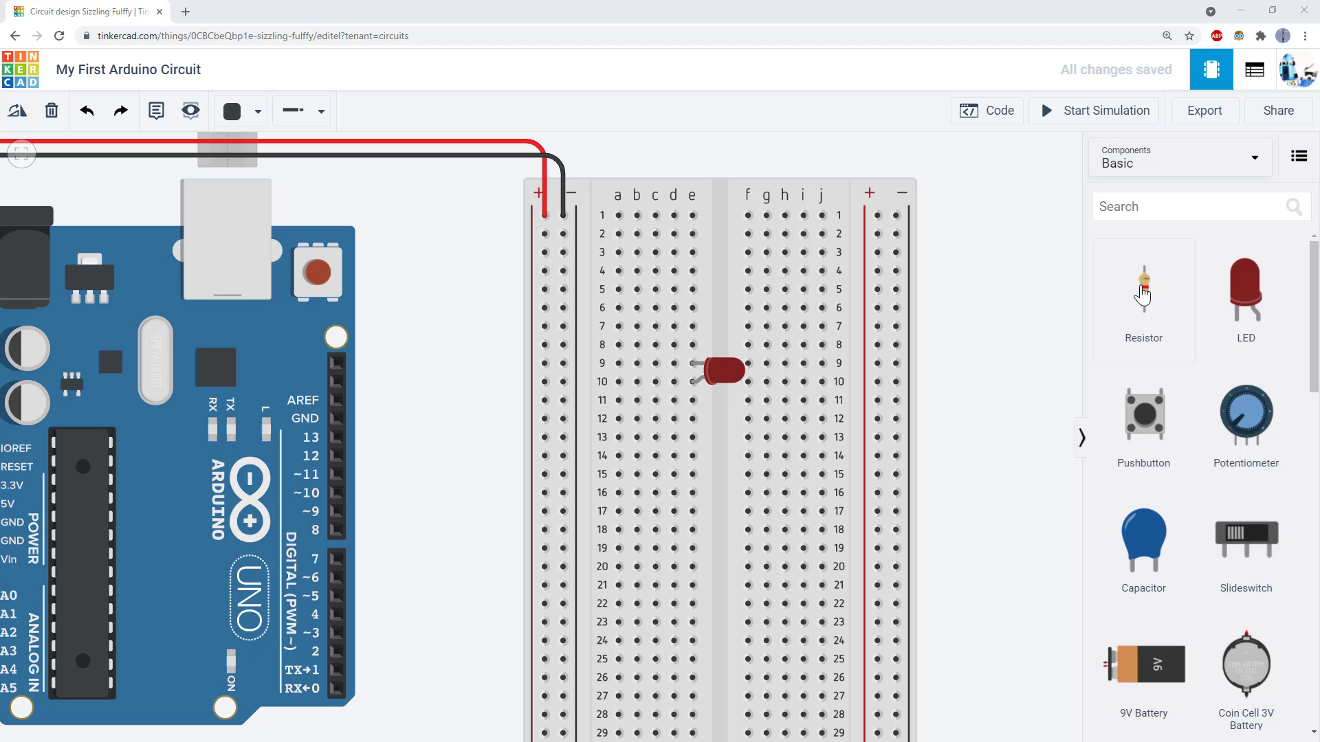
- Place a horizontally rotated resistor in row 9 on the breadboard's left half, in line with the LED
drag(1142, 296, 467, 354)
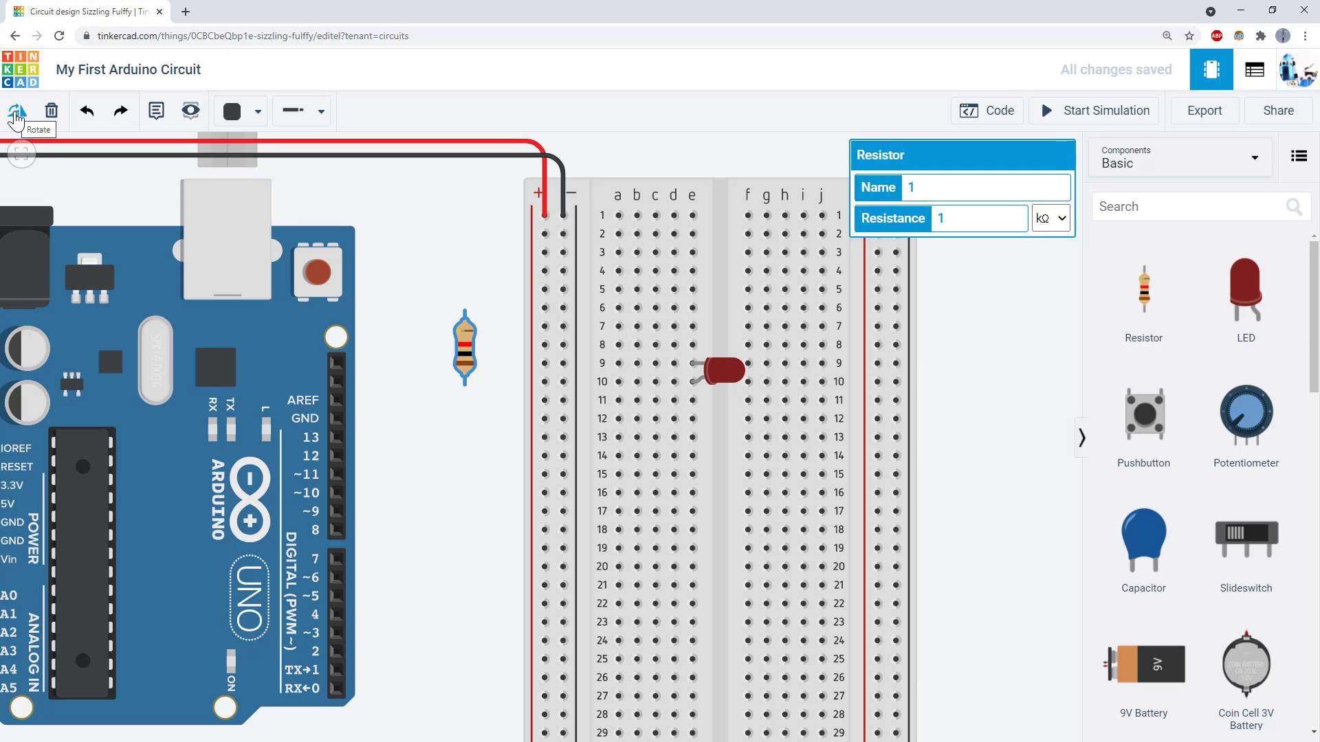
click(17, 118)
click(17, 119)
click(16, 118)
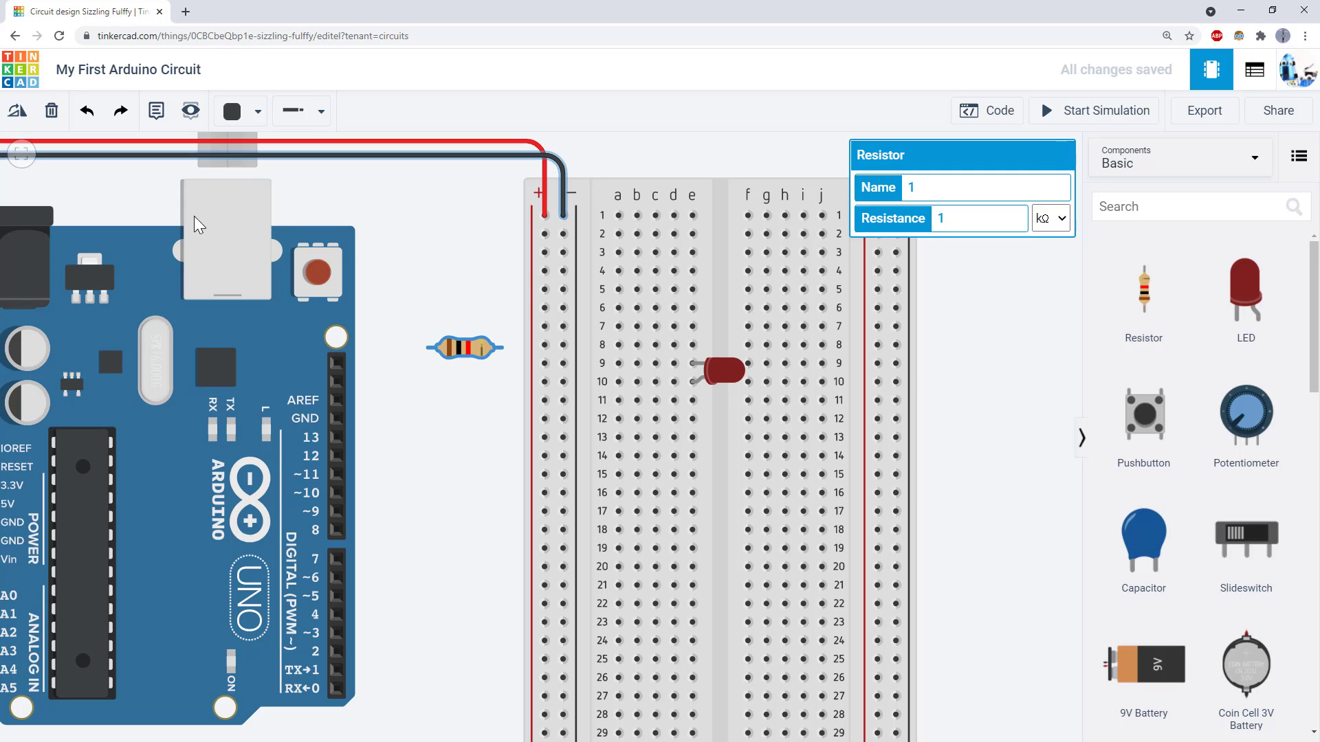
drag(460, 348, 597, 363)
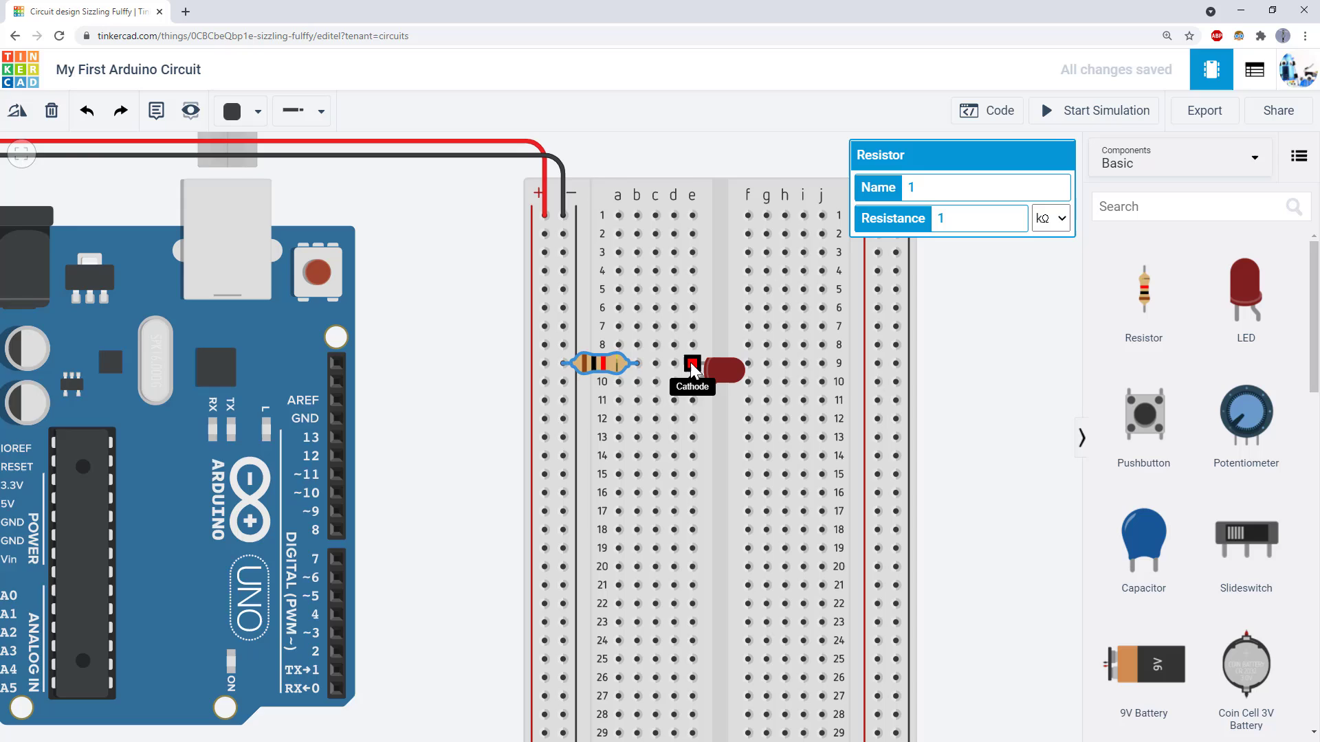
scroll(690, 362, up, 1)
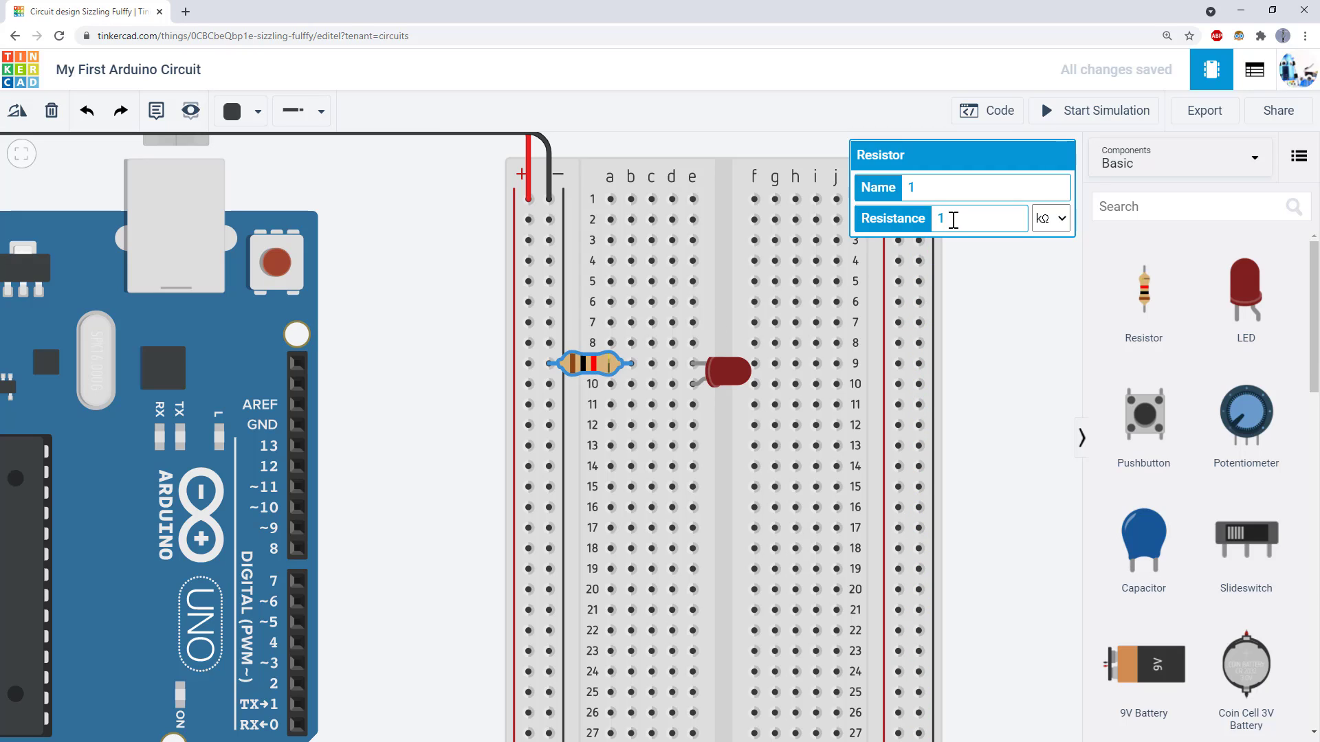
- Change the resistor's Resistance value to 220 with the unit set to plain Ω
double_click(954, 220)
text(220)
click(1061, 220)
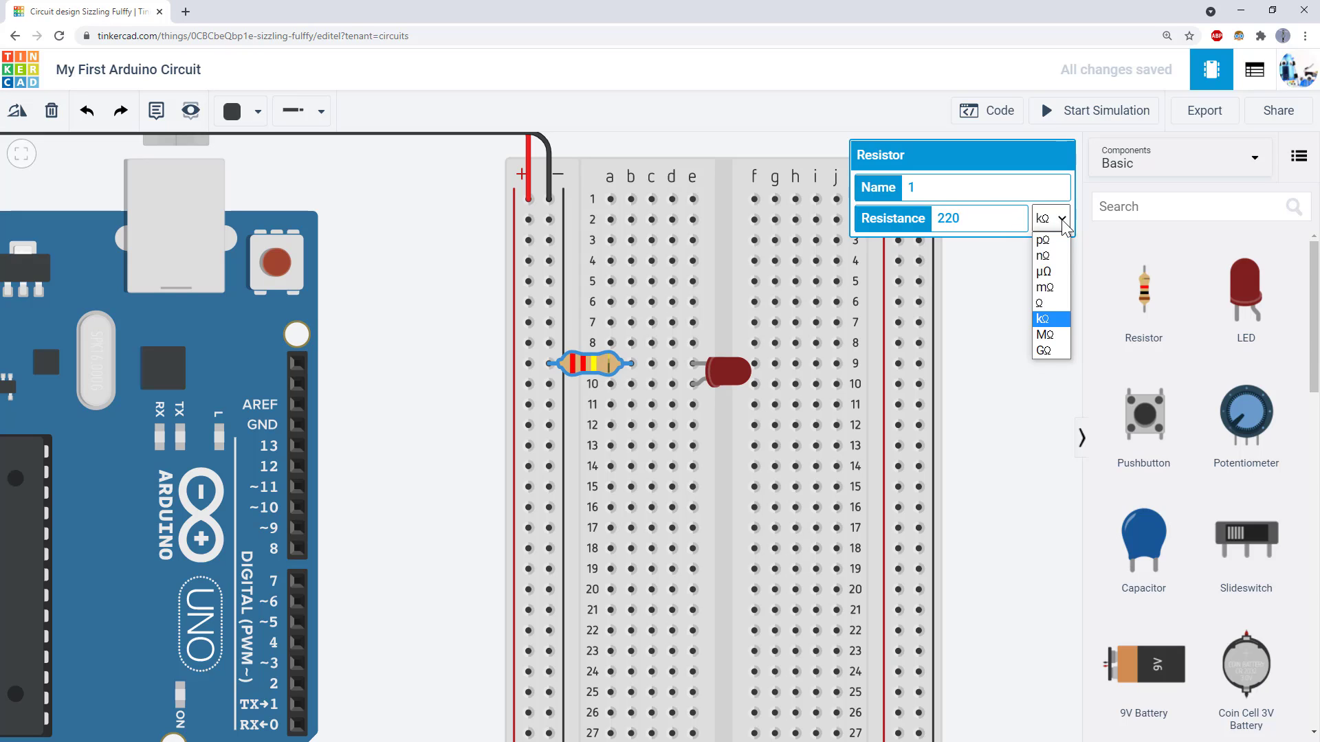
click(1043, 303)
click(411, 267)
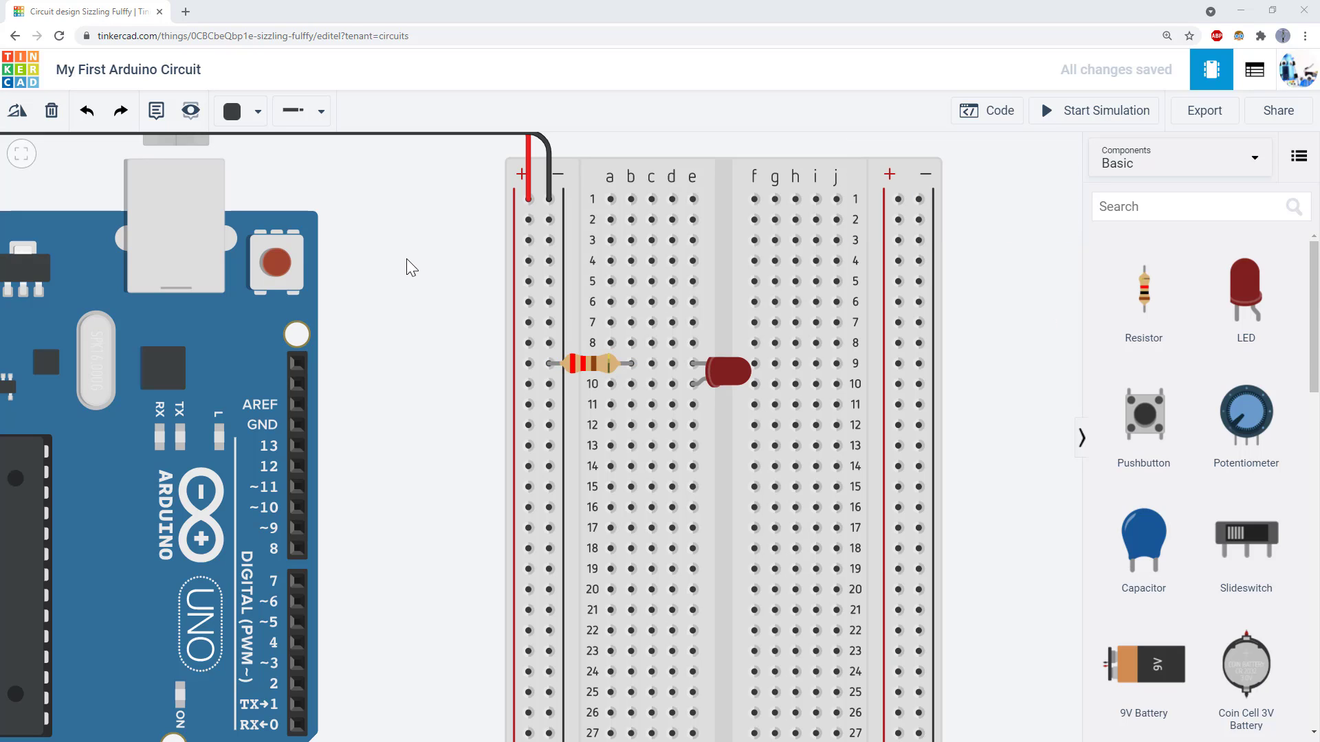
- Wire Arduino pin 13 to breadboard hole a10, bend the wire, and colour it red
click(298, 447)
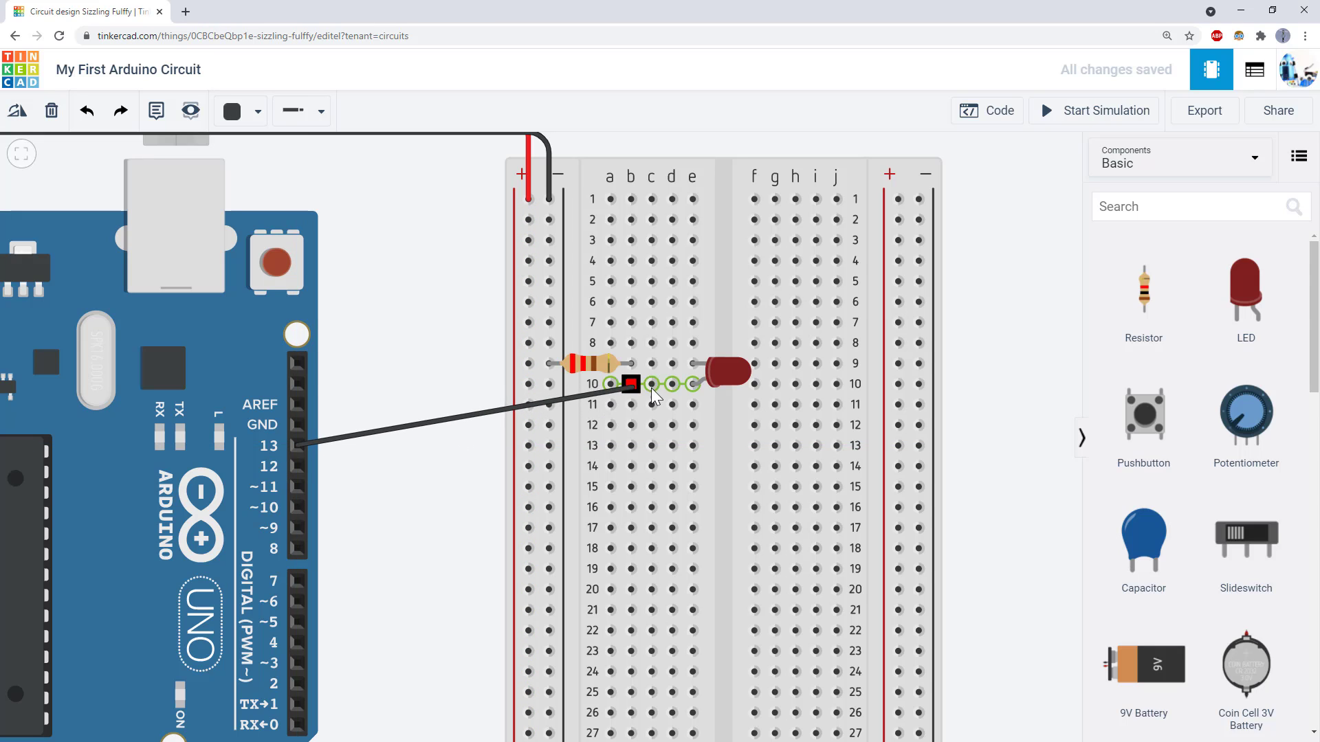
click(613, 386)
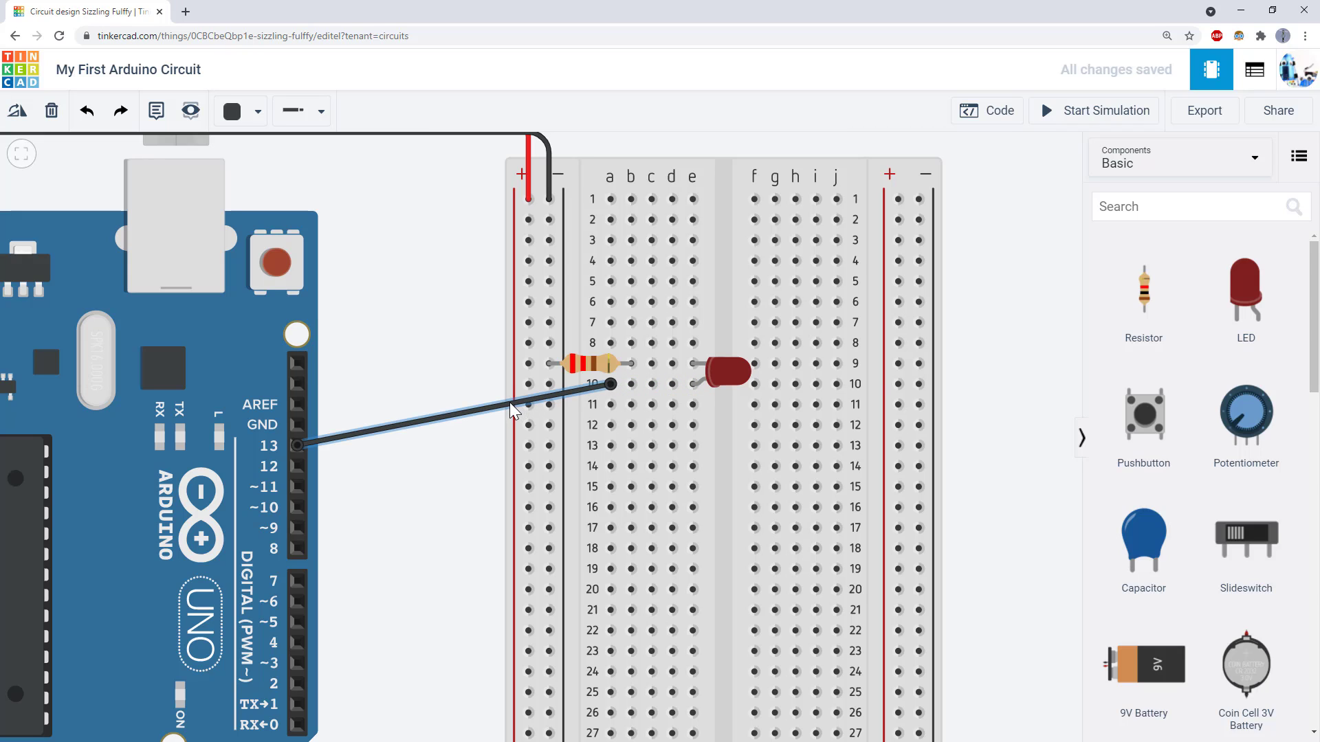
drag(516, 404, 480, 441)
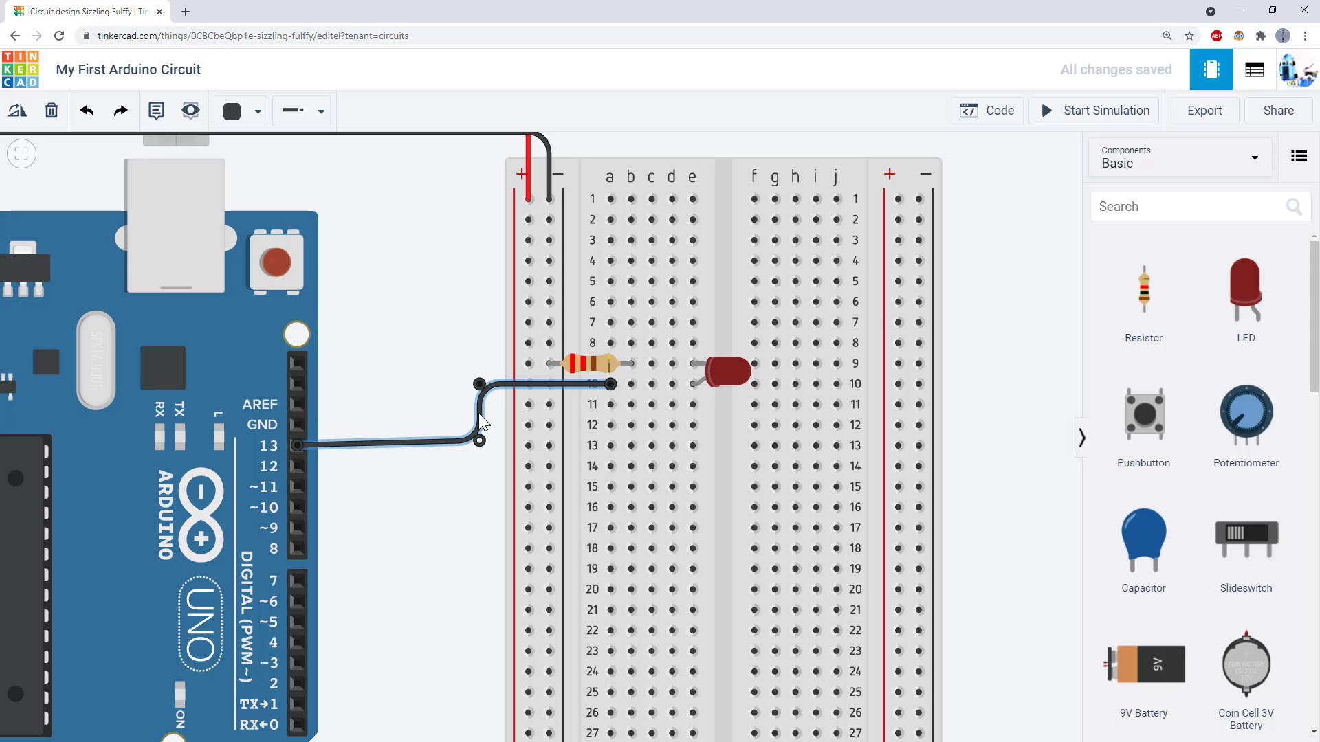
click(249, 120)
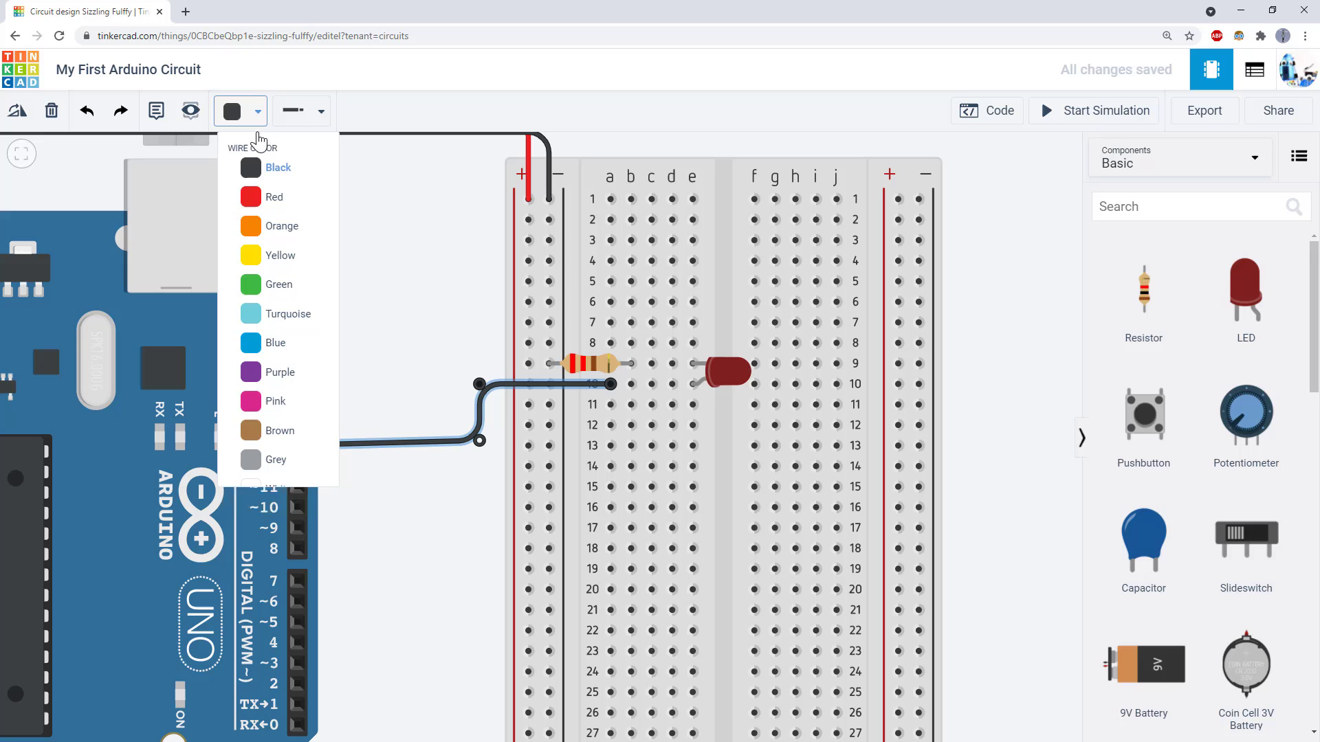
click(260, 195)
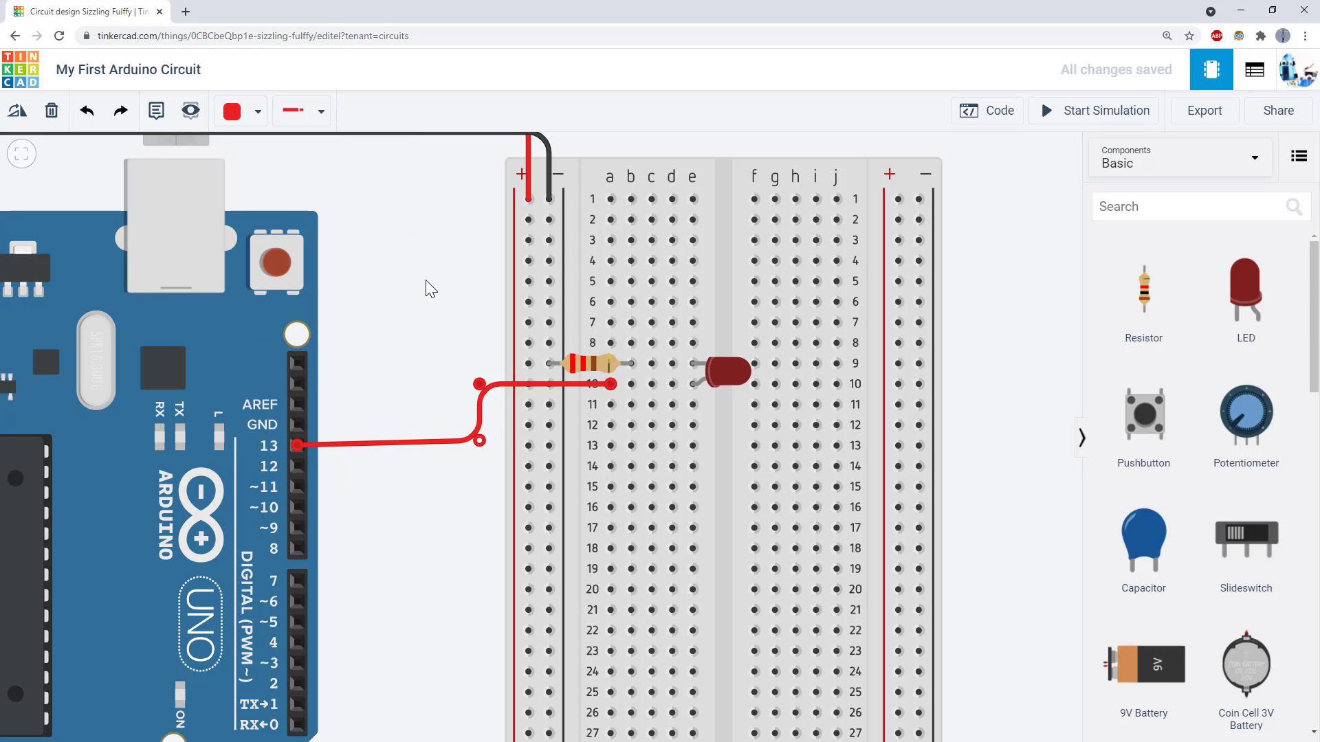
click(987, 275)
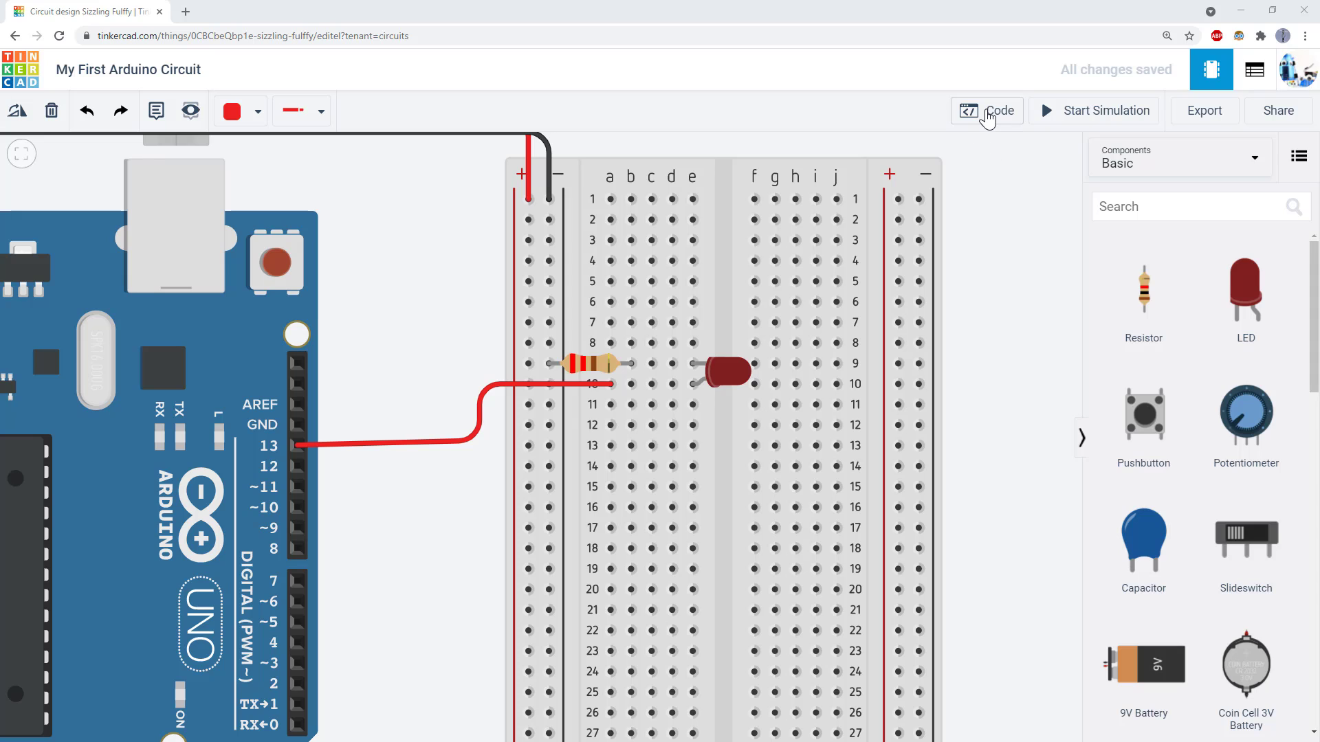
- Switch the Arduino code editor from Blocks to Text mode, confirming with Continue
click(987, 112)
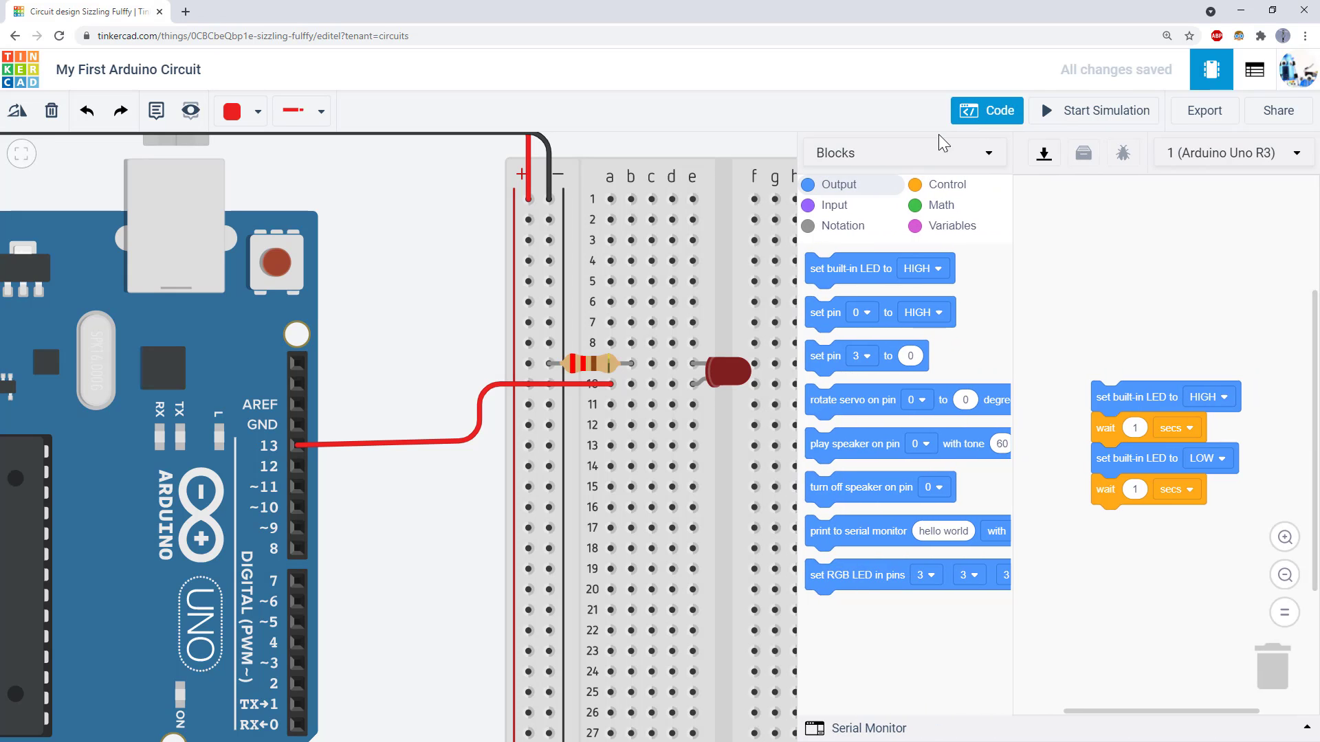
click(973, 166)
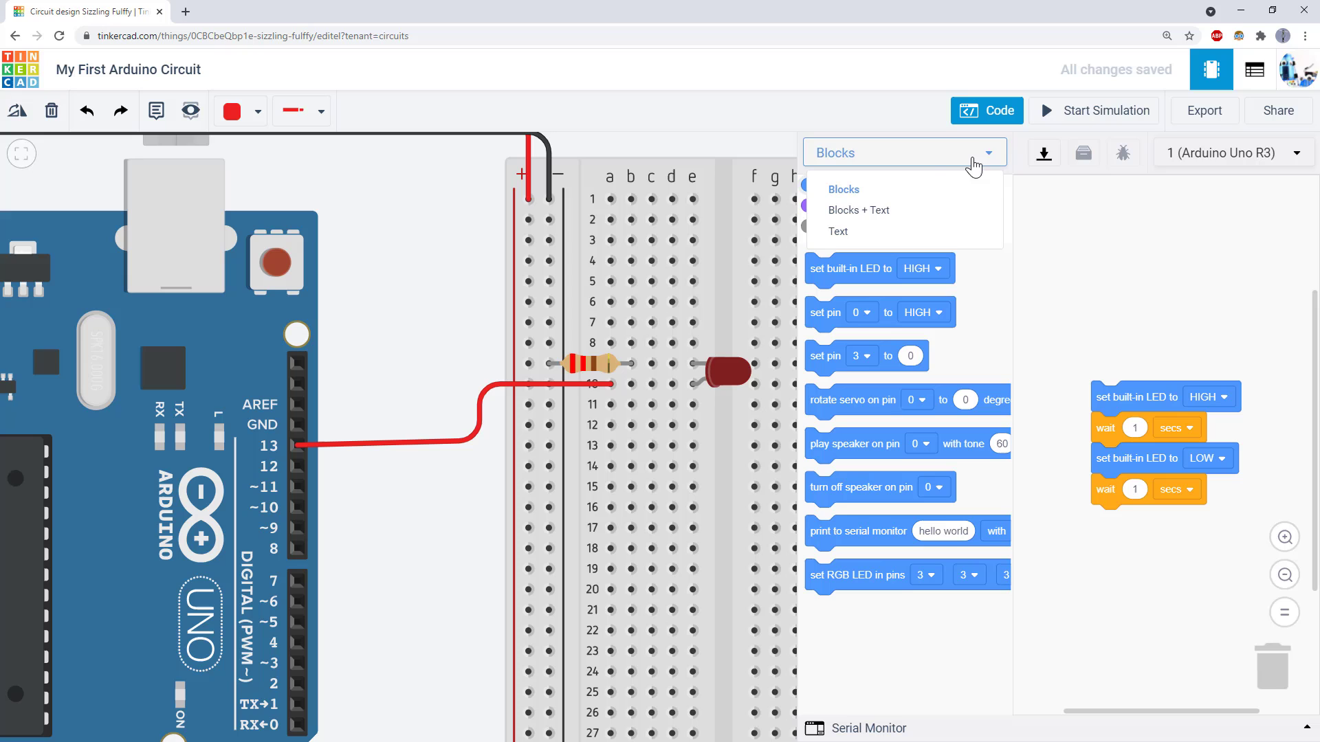
click(842, 232)
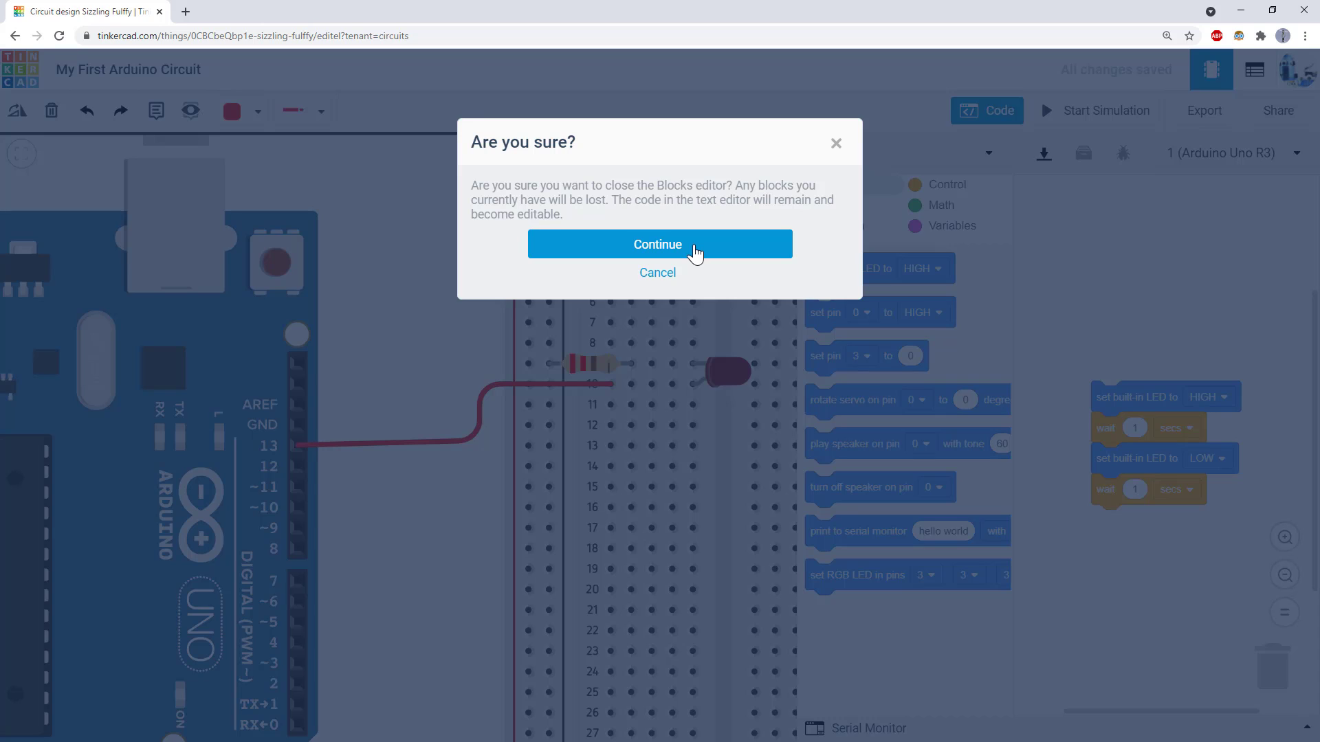
click(696, 254)
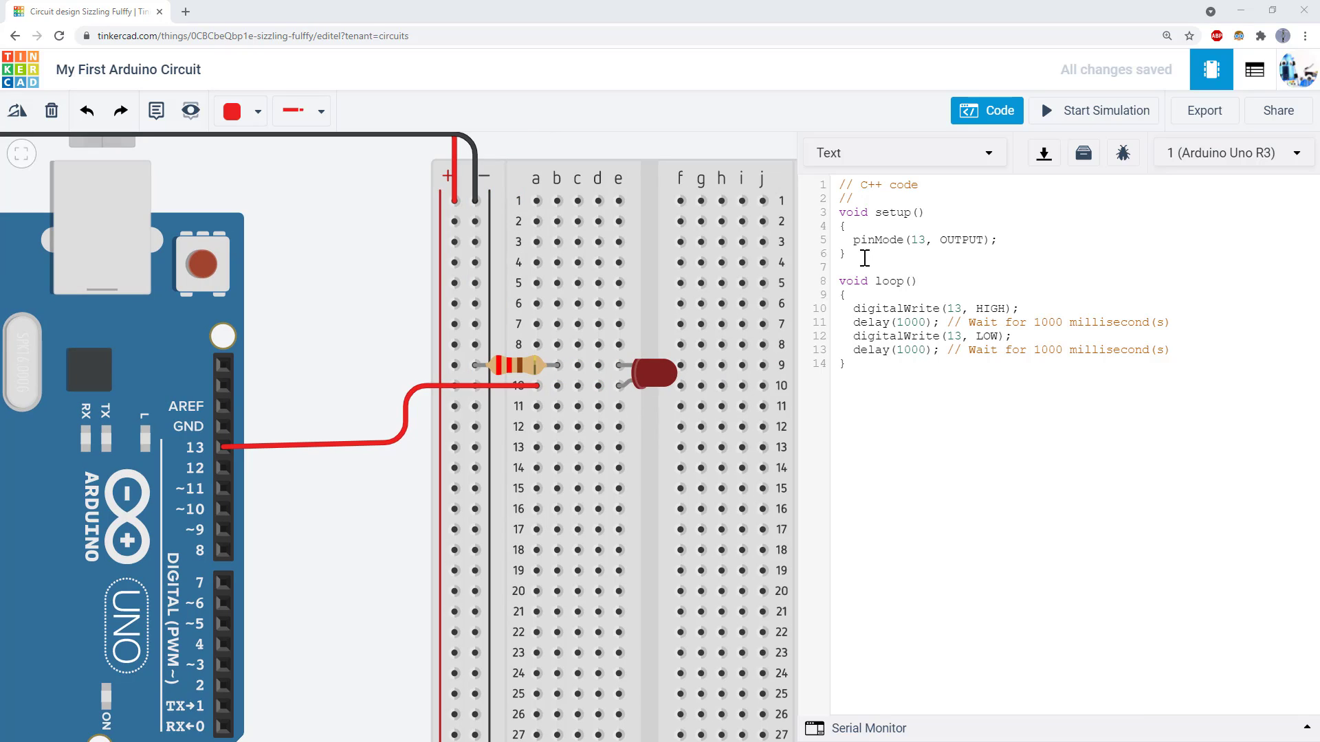
drag(874, 213, 926, 213)
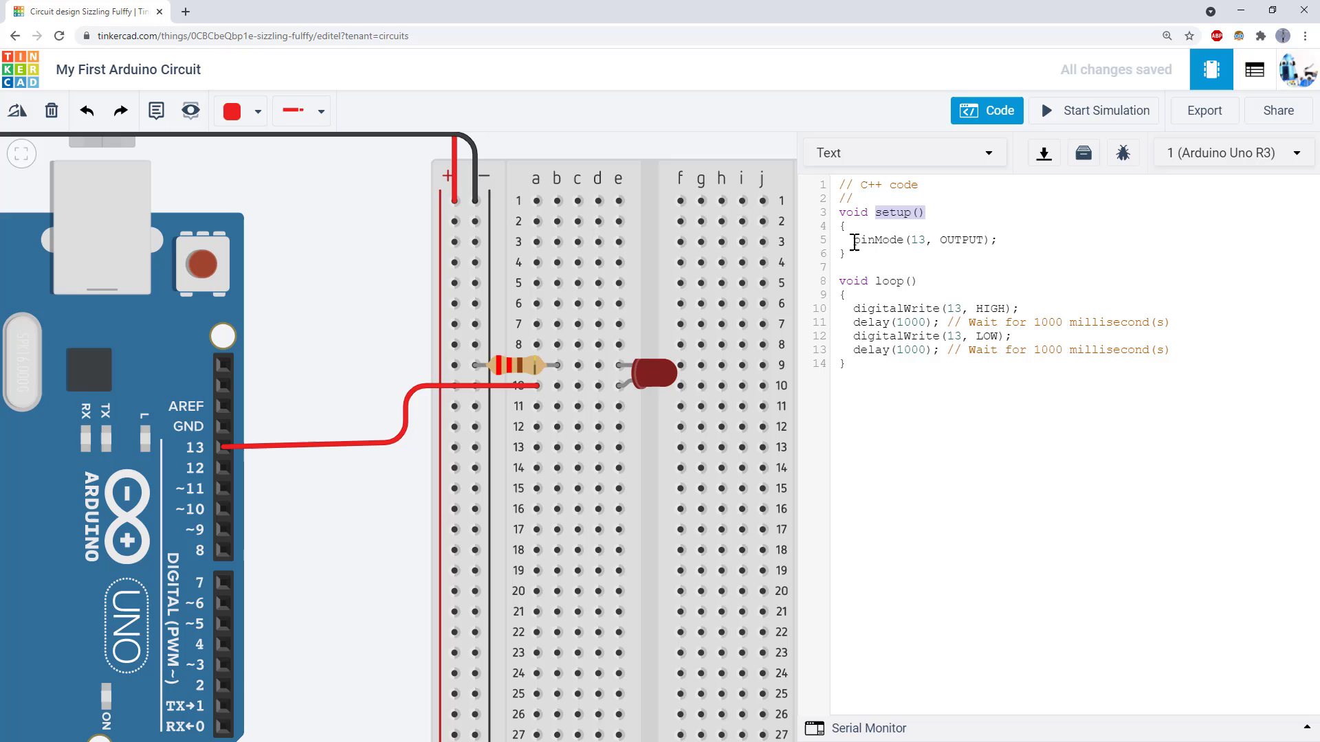
drag(853, 240, 994, 241)
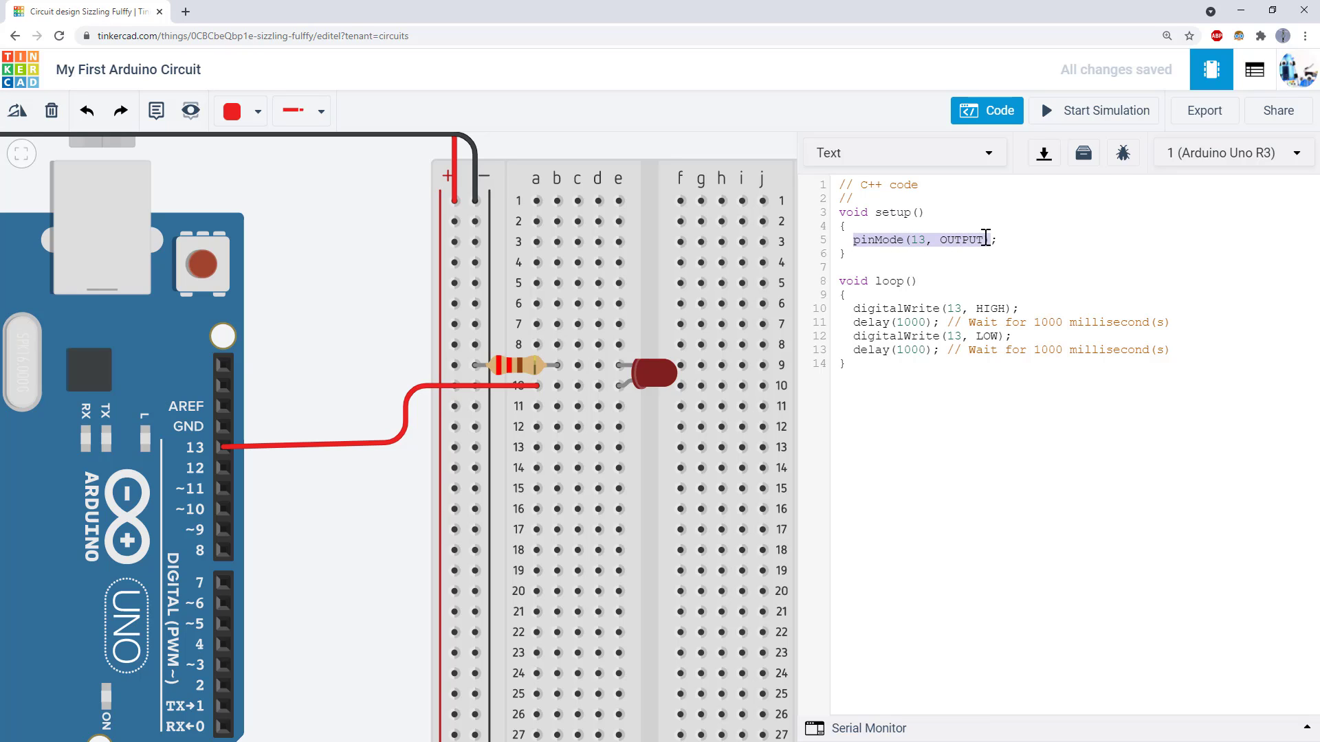
drag(911, 242, 926, 240)
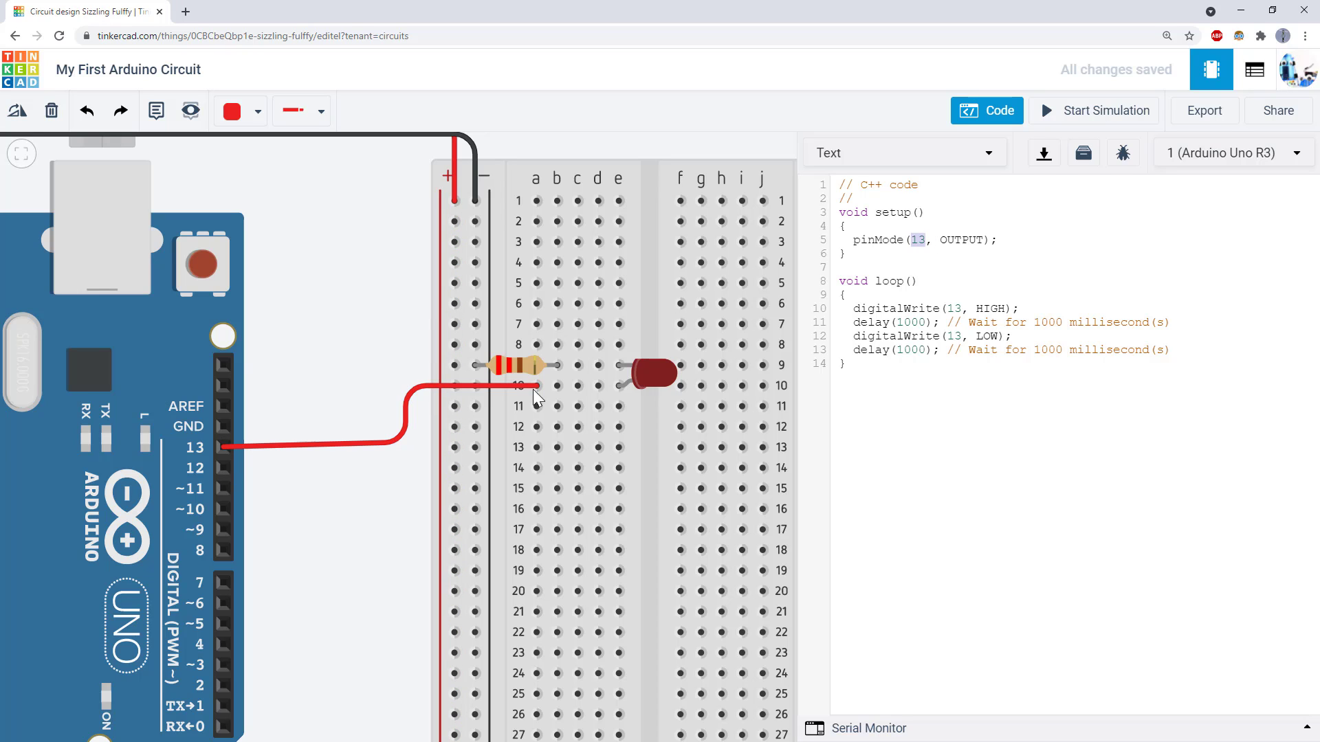
drag(941, 242, 992, 241)
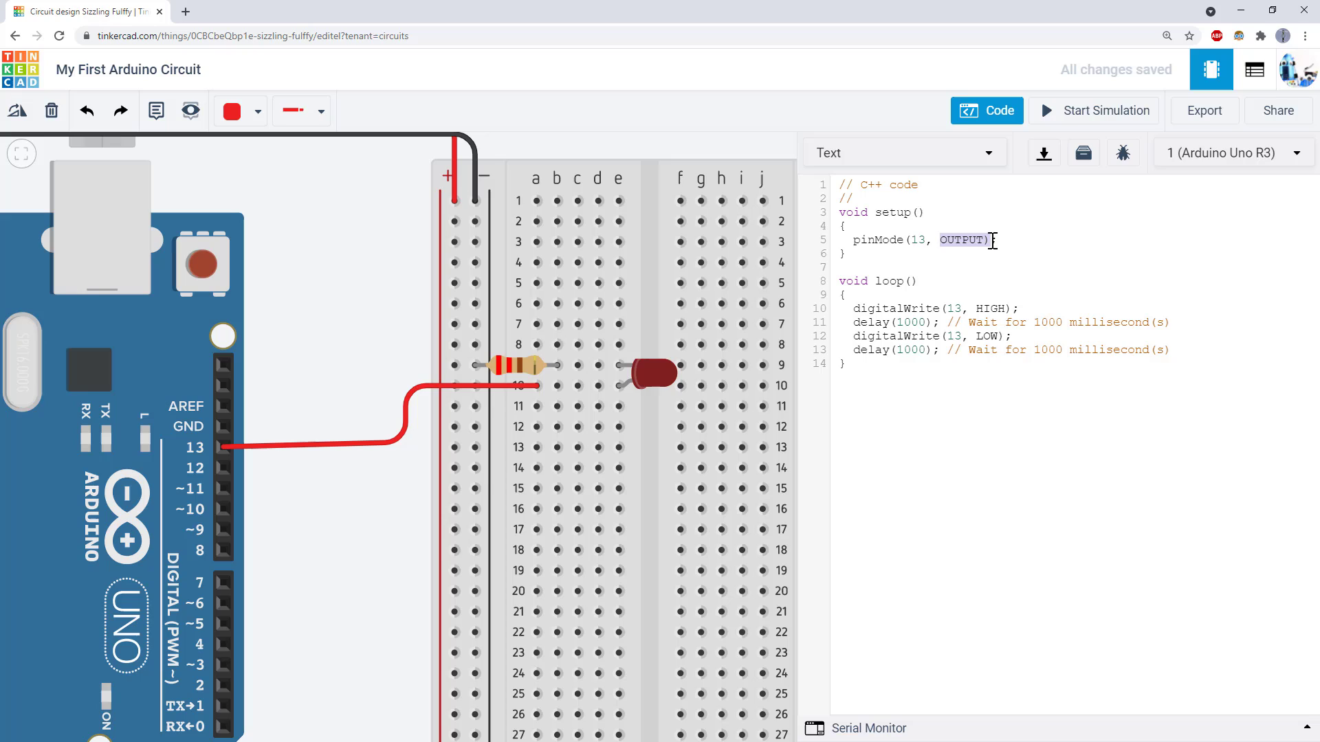
drag(875, 281, 914, 283)
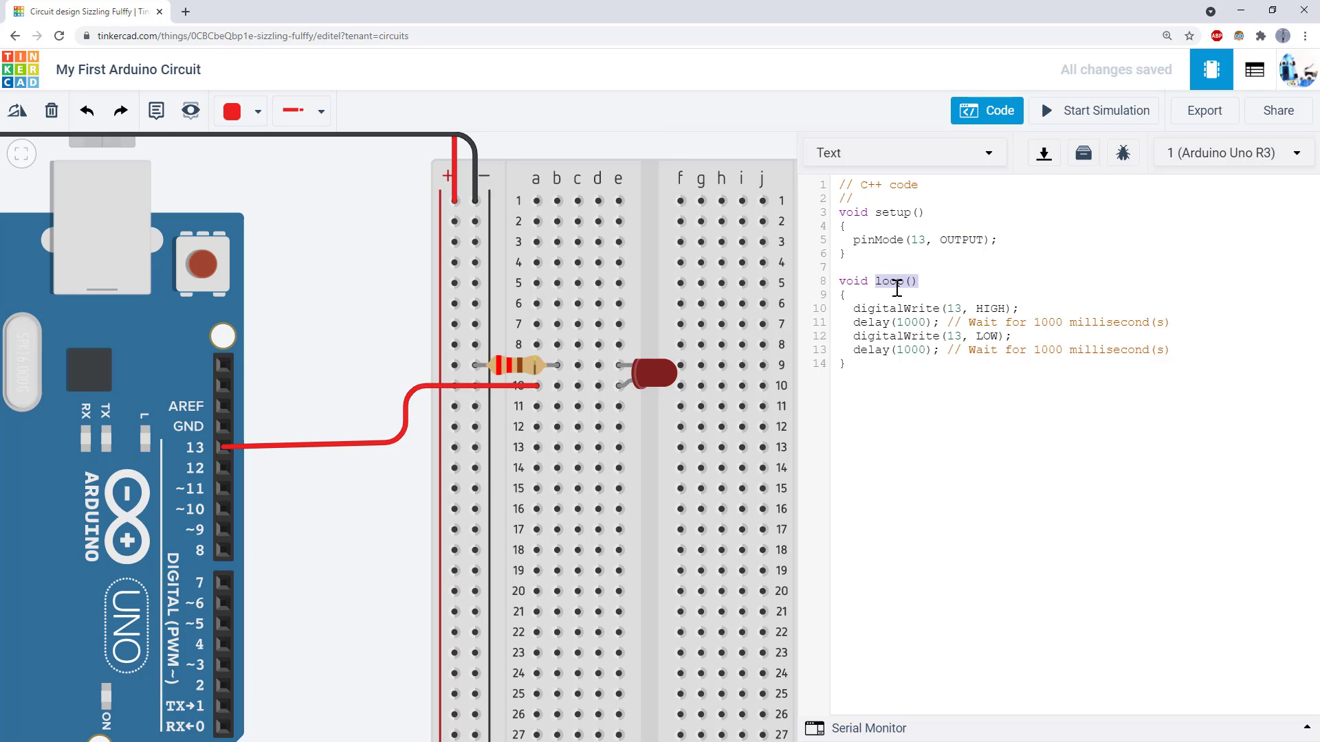
drag(853, 308, 943, 308)
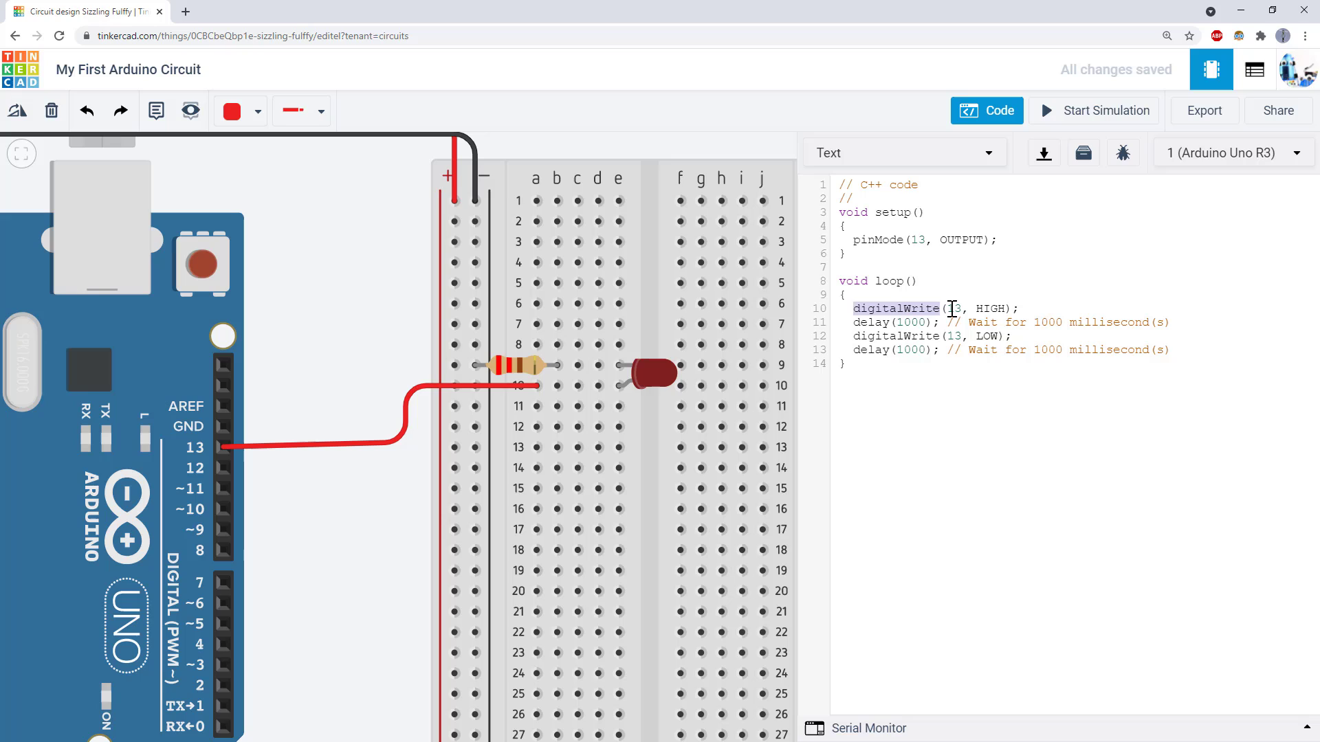
double_click(955, 308)
double_click(994, 308)
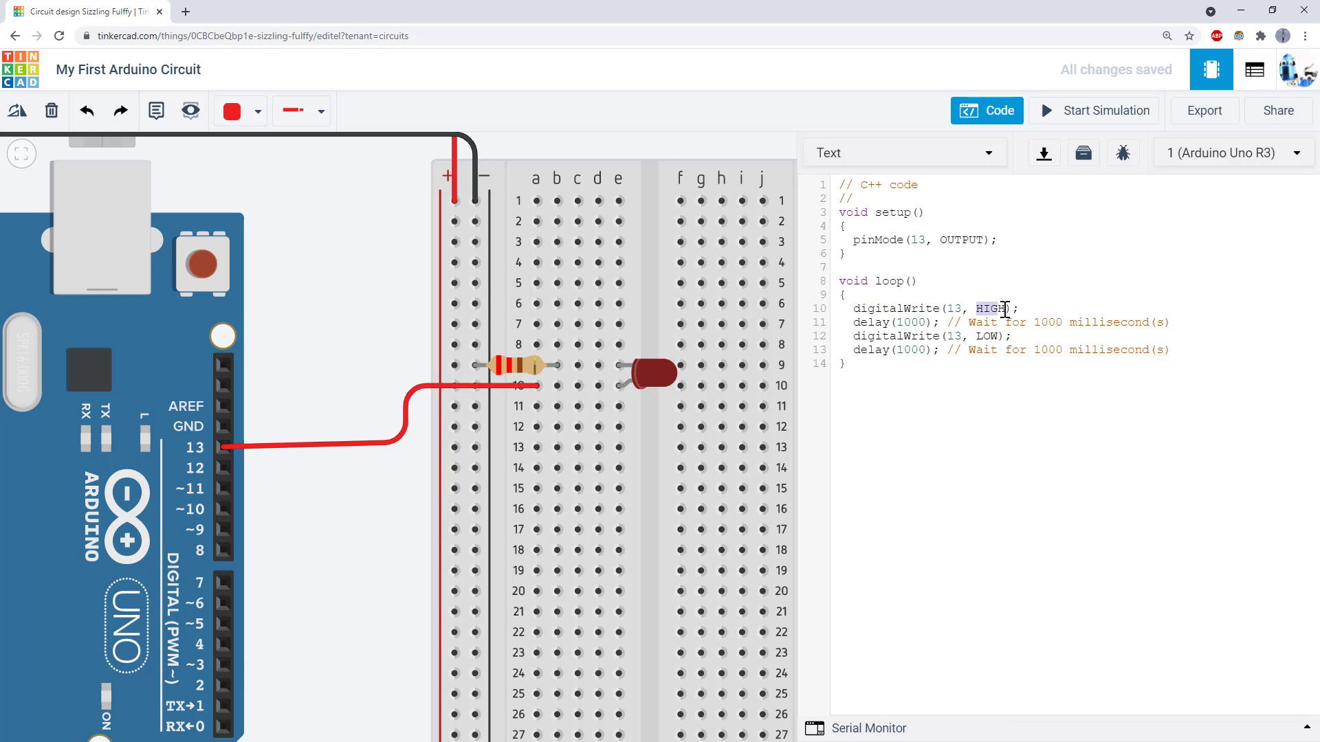
drag(853, 322, 933, 323)
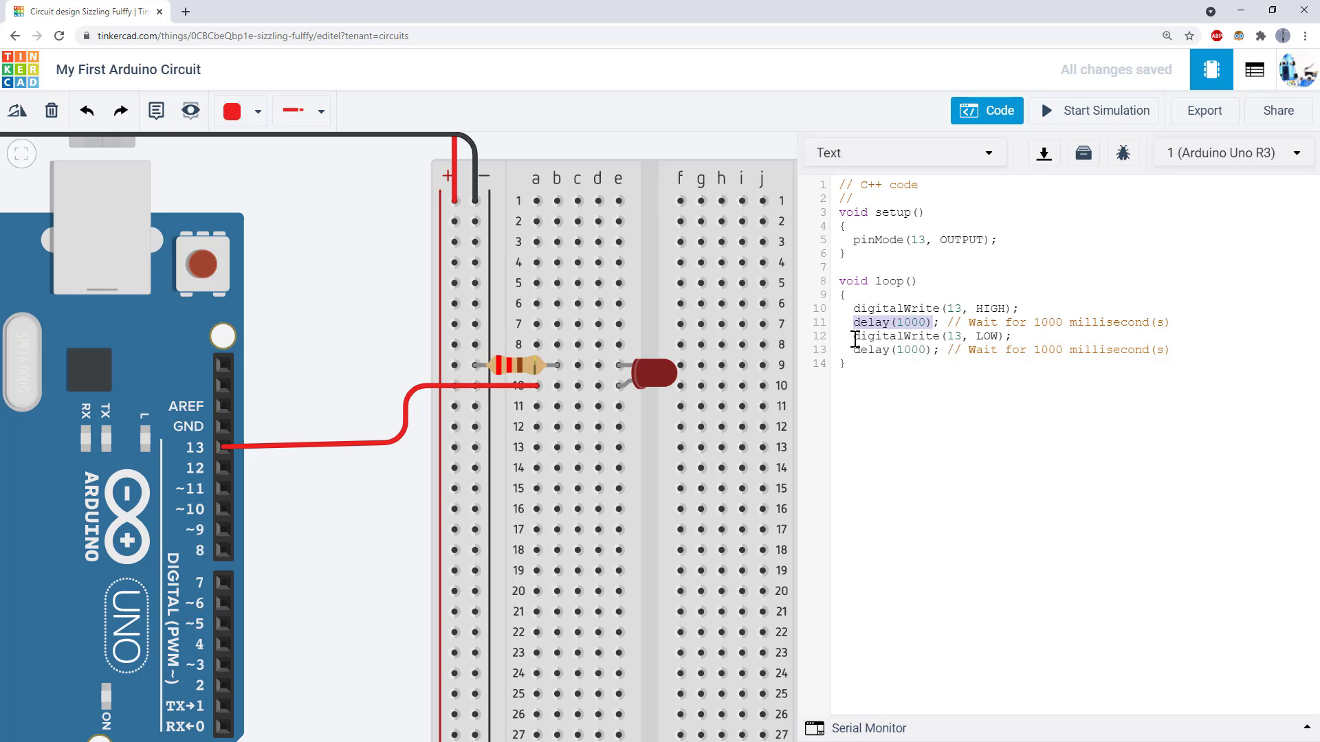
drag(855, 337, 938, 335)
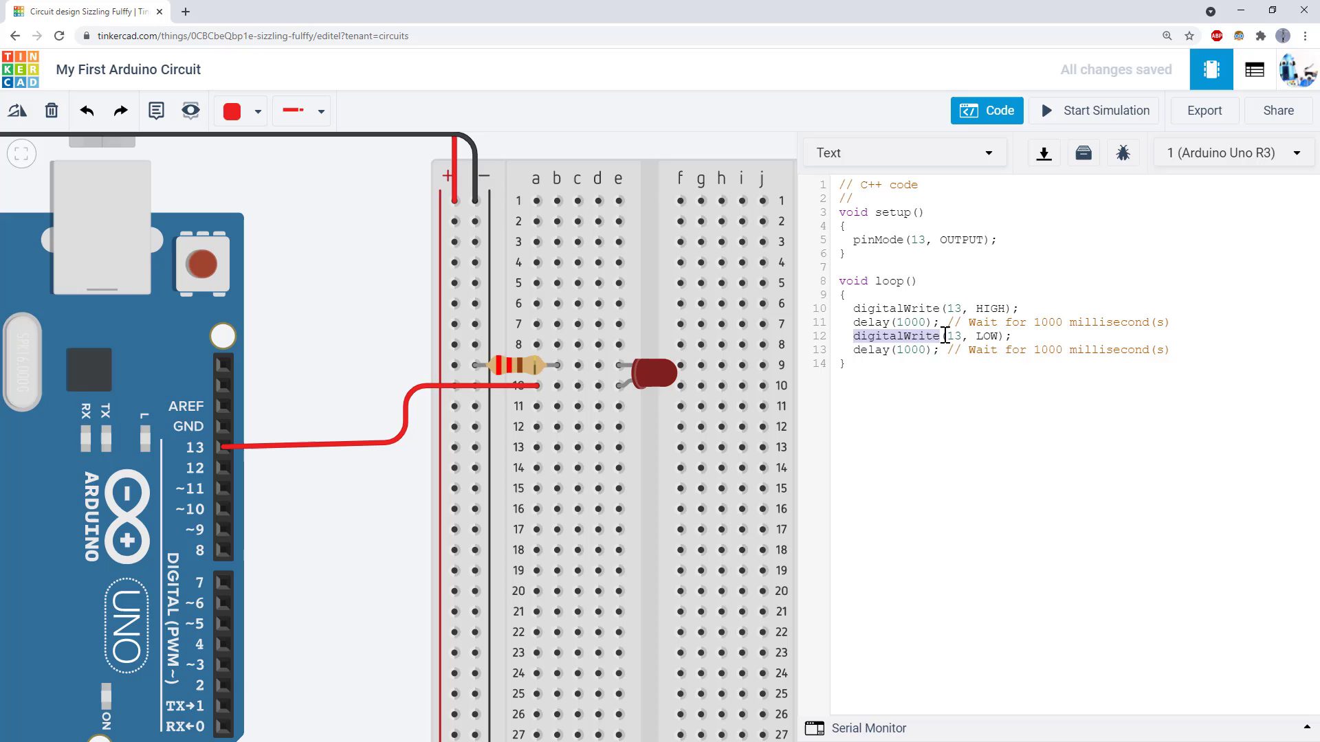
click(946, 336)
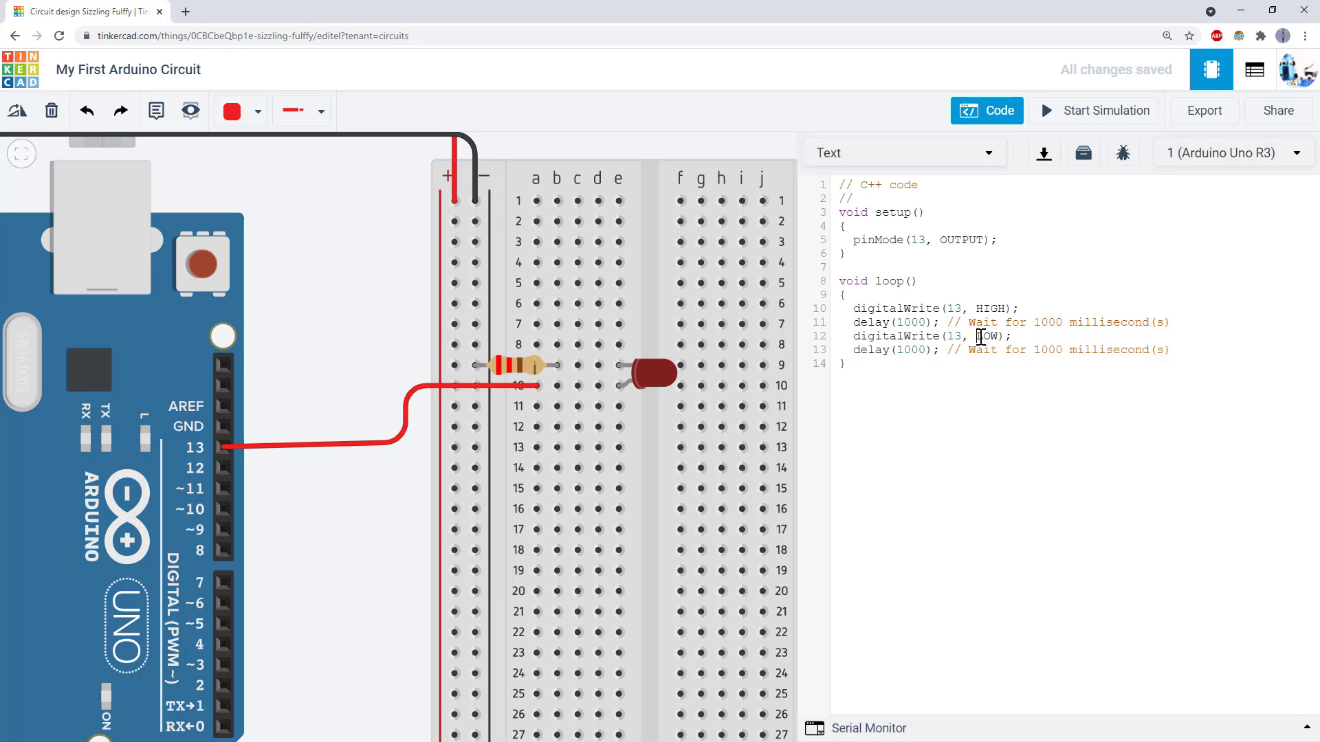
double_click(981, 337)
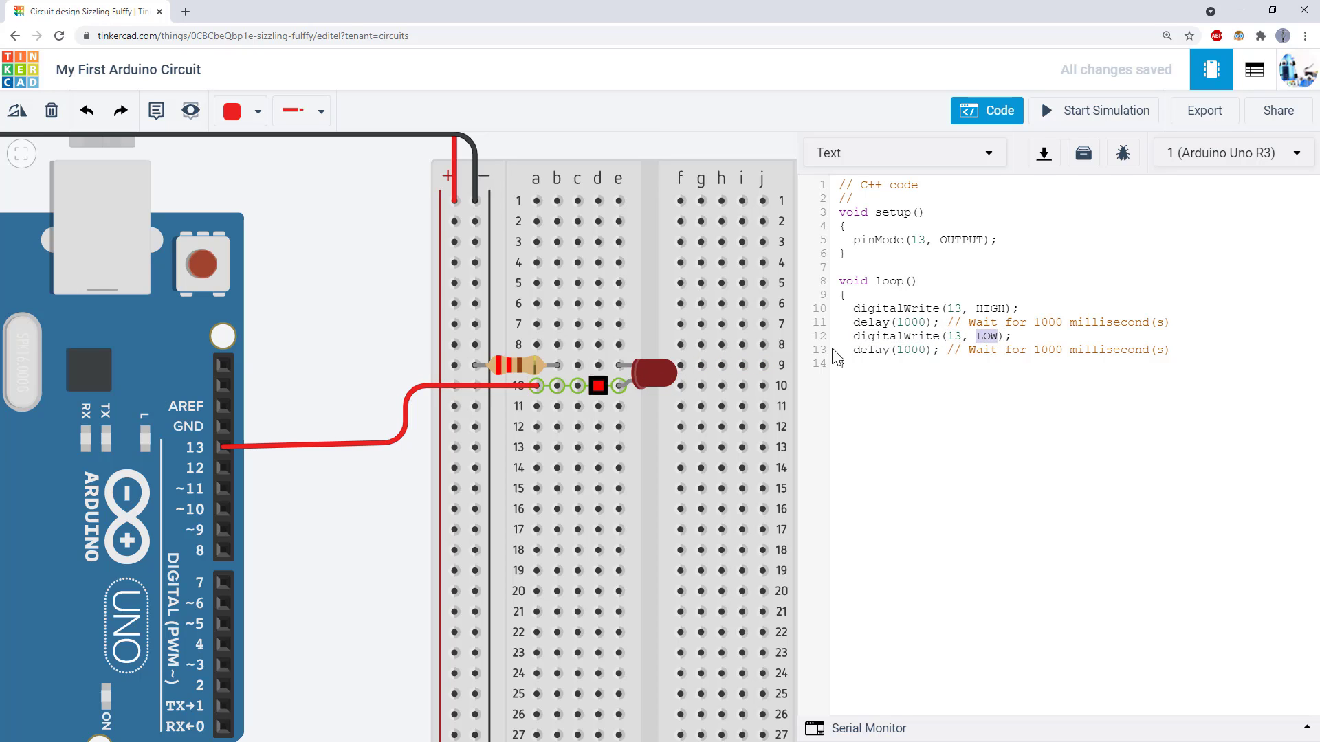
drag(853, 350, 940, 351)
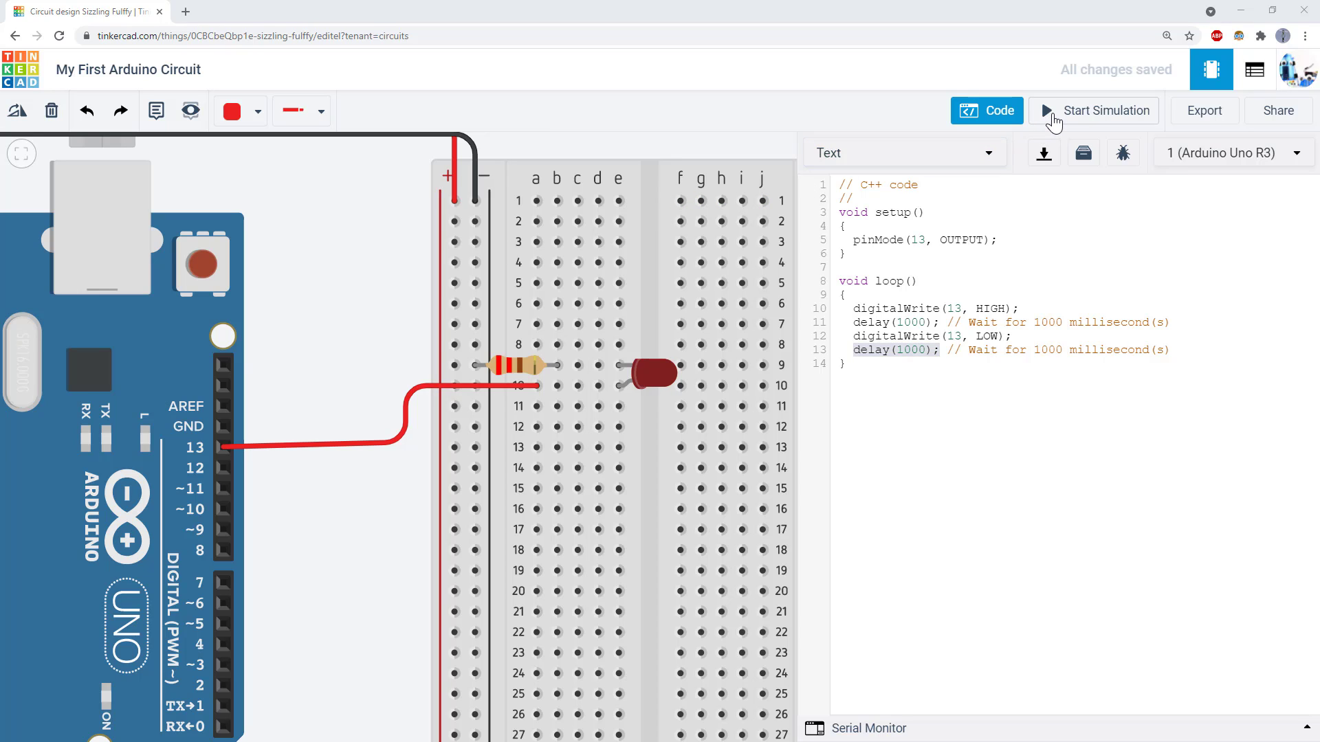
- Run the simulation, inspect the resistor's properties, then stop it and deselect the resistor
click(1053, 123)
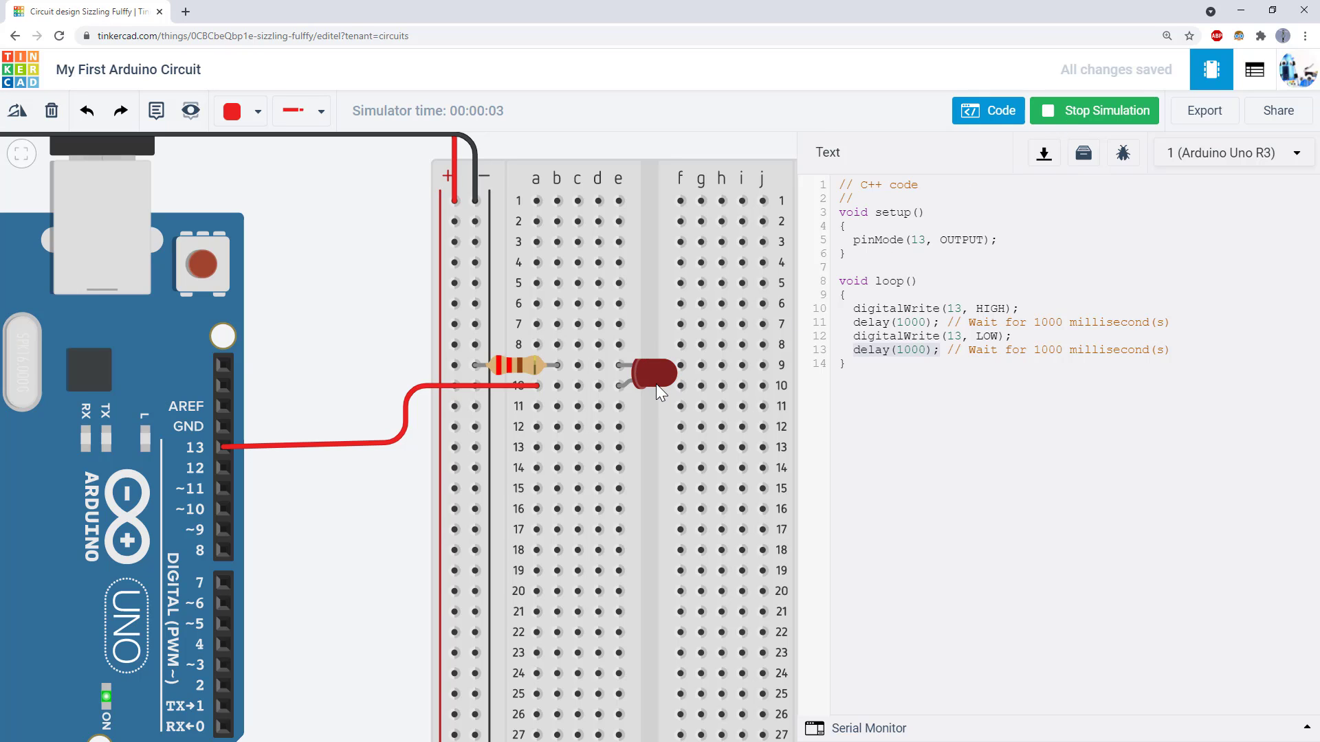
click(498, 365)
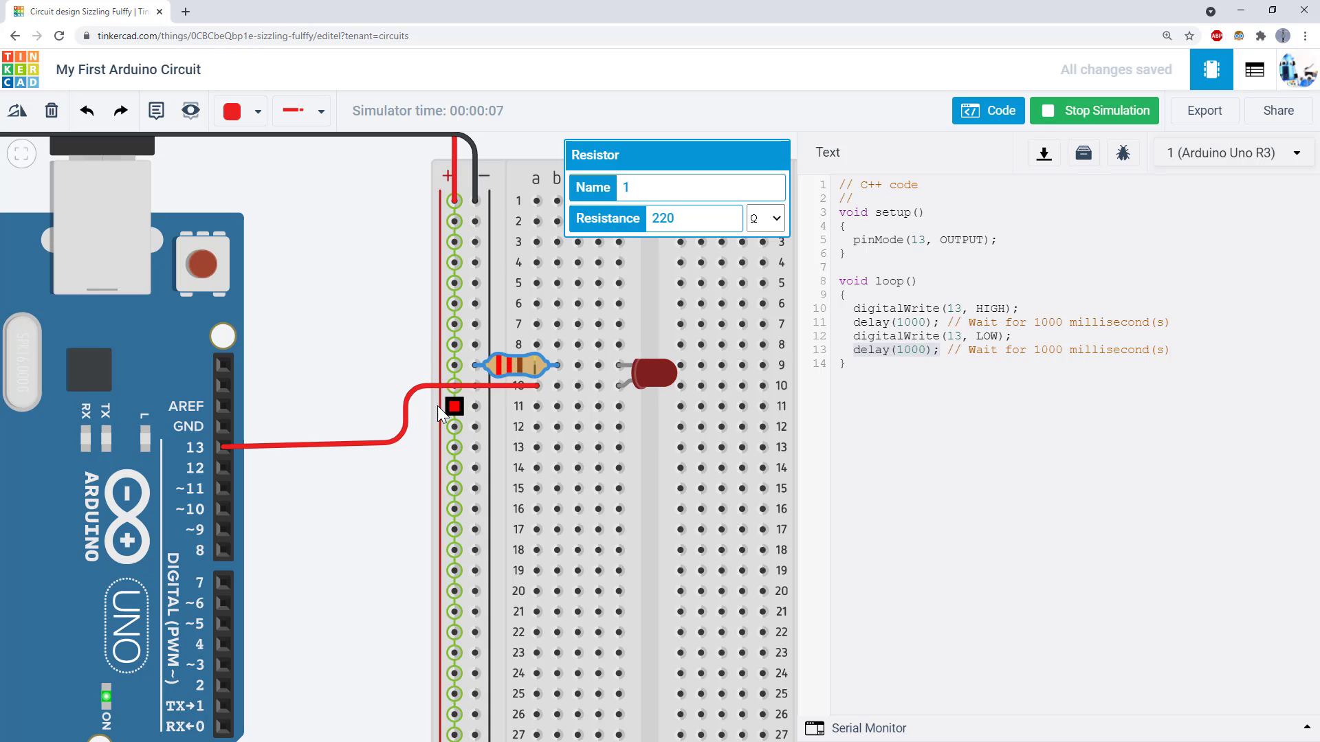
click(867, 322)
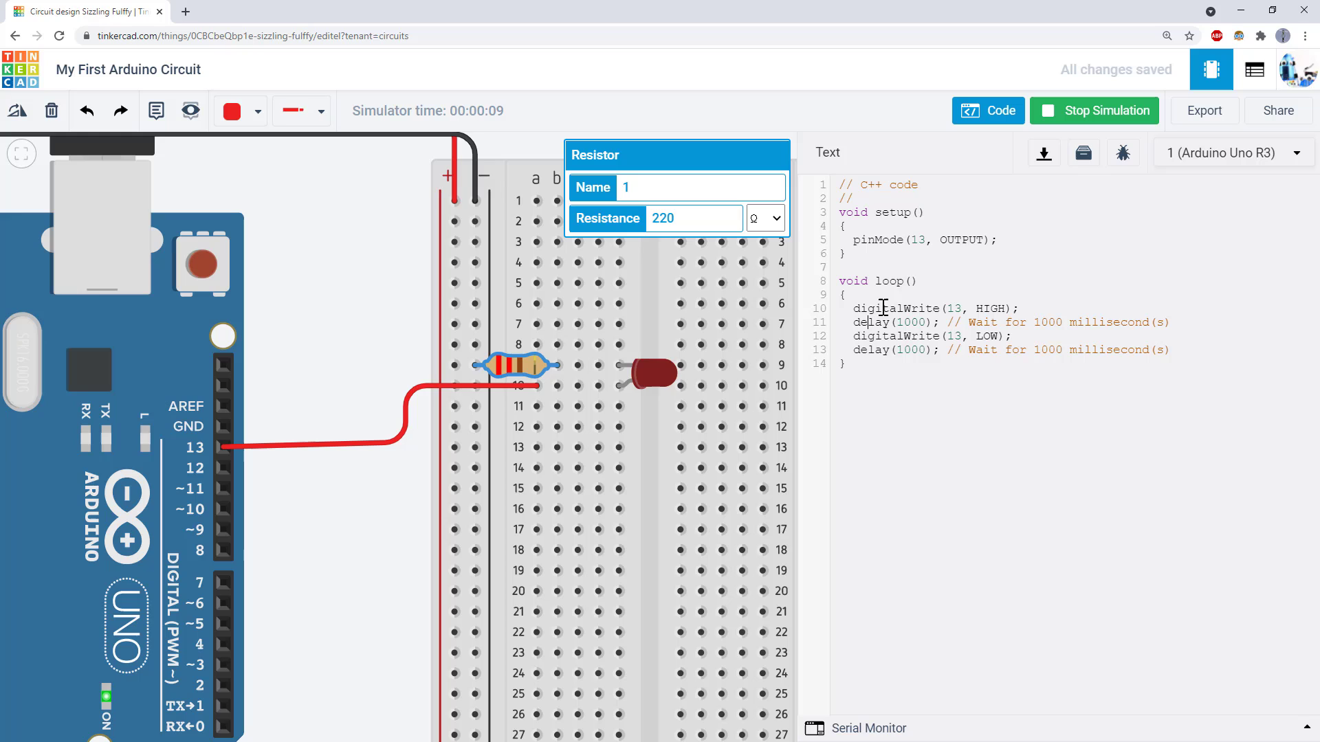
click(1062, 117)
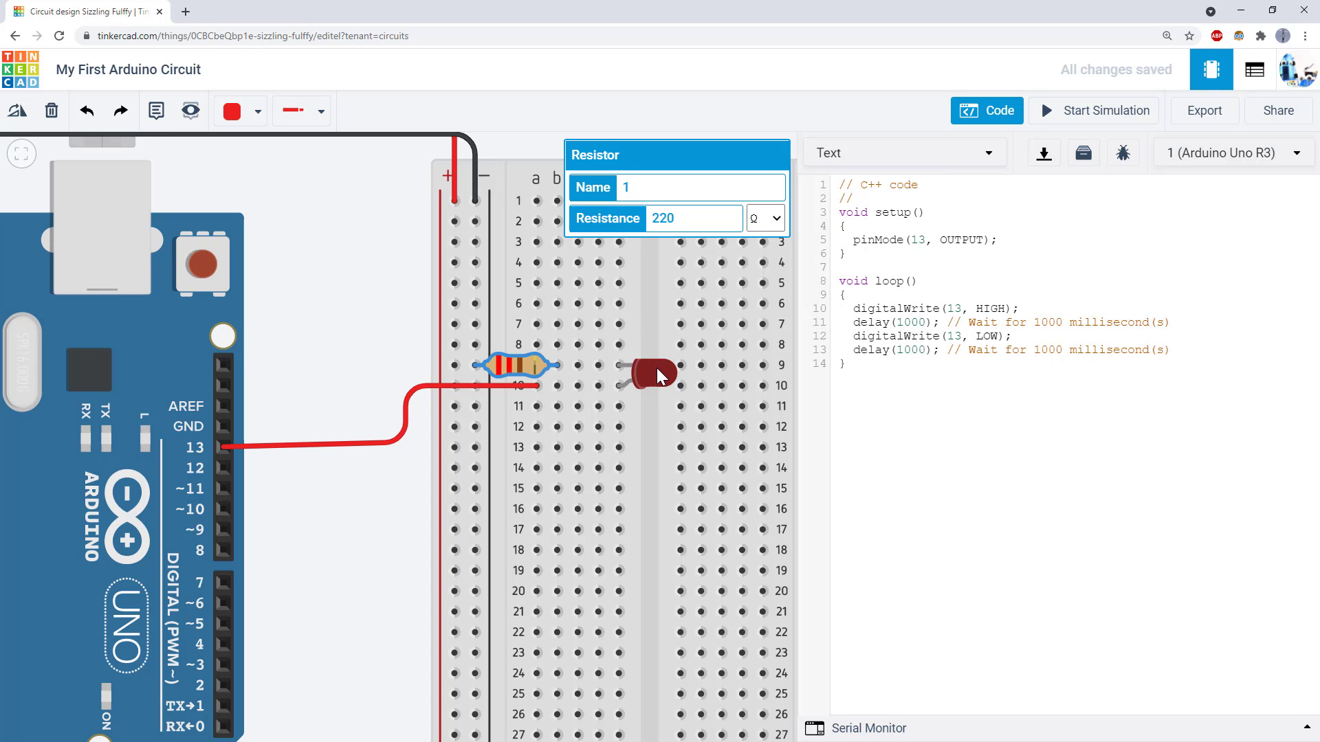
click(361, 242)
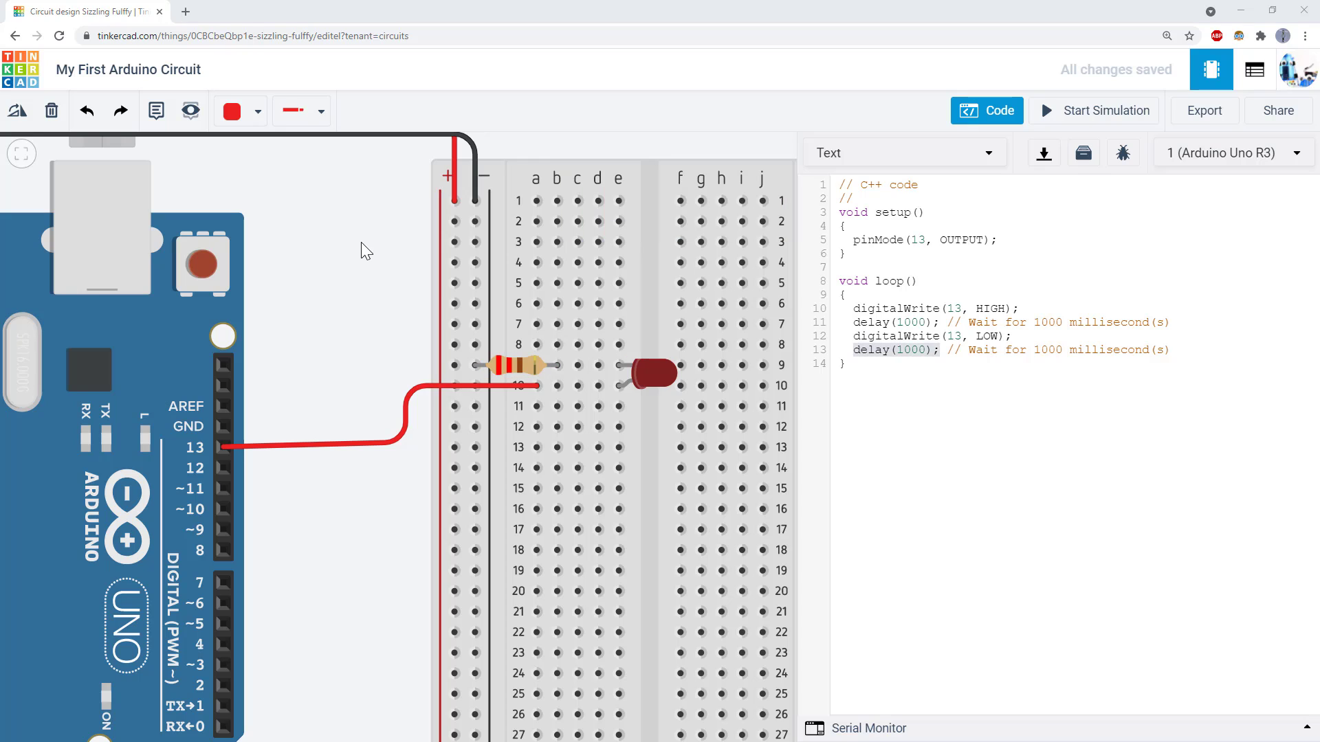
- Run the simulation again, view the resistor's 220 Ω value, and stop it
click(1054, 122)
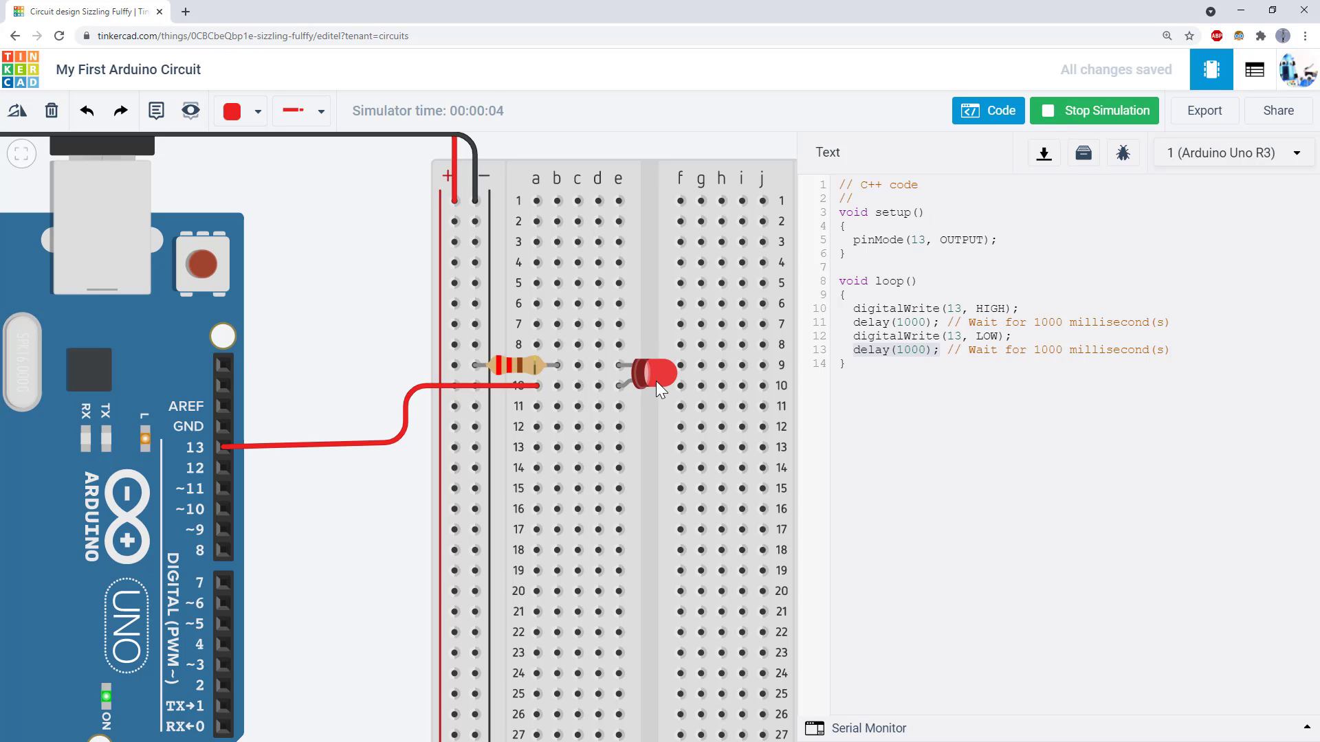
click(513, 363)
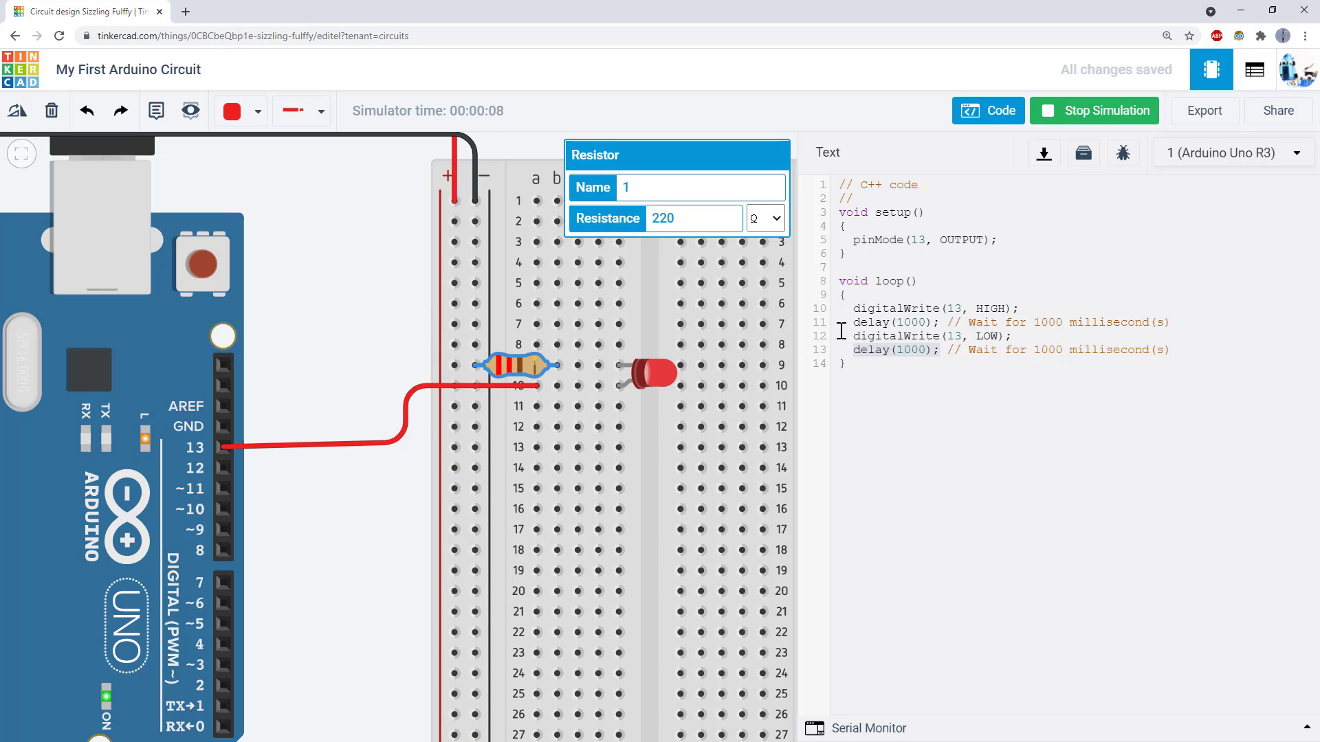
click(868, 322)
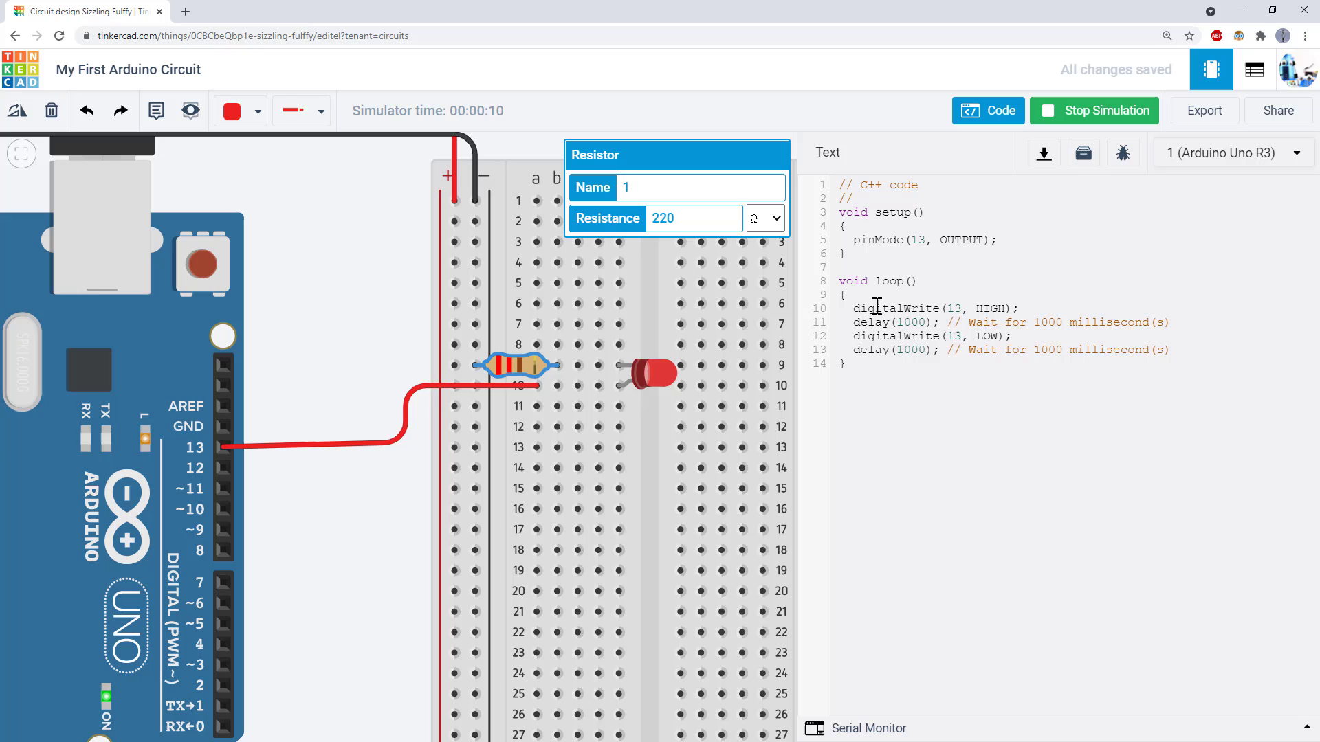
click(1062, 120)
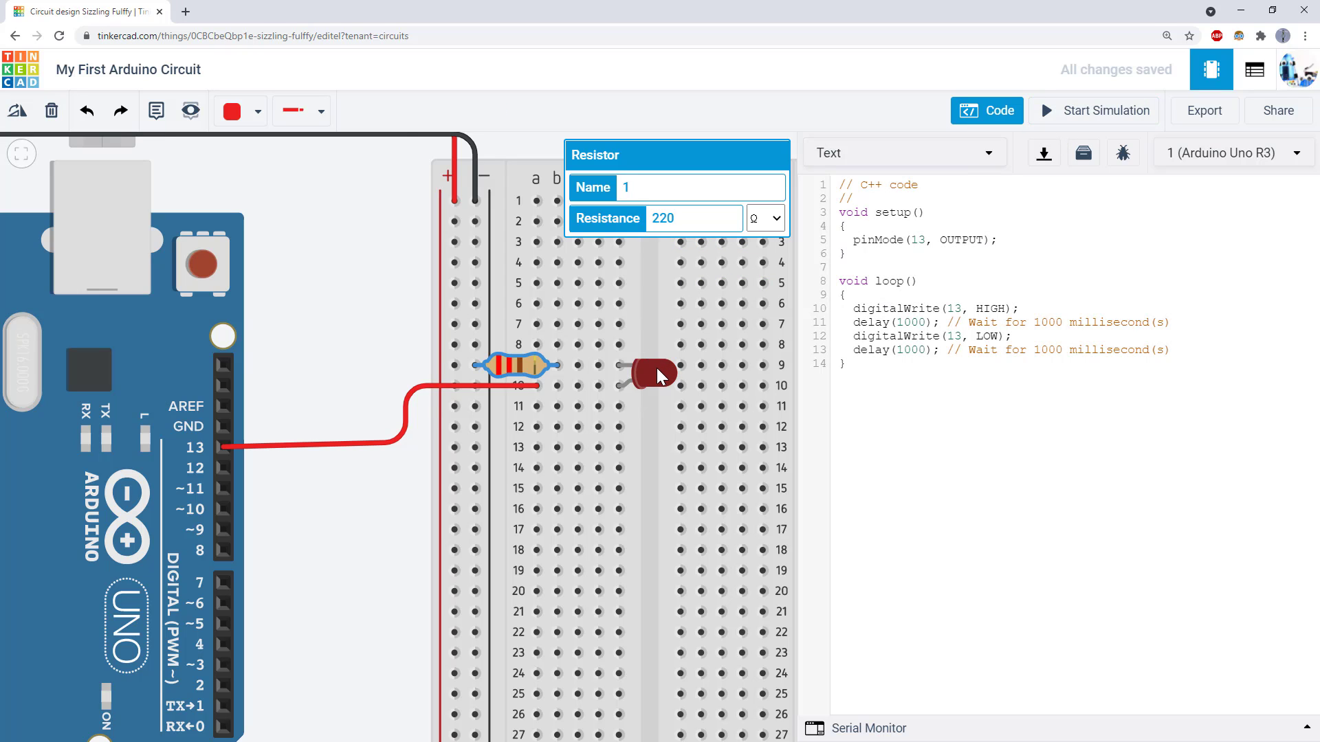
- Run and stop the simulation, then move the resistor down from row 8 to row 9
click(1064, 118)
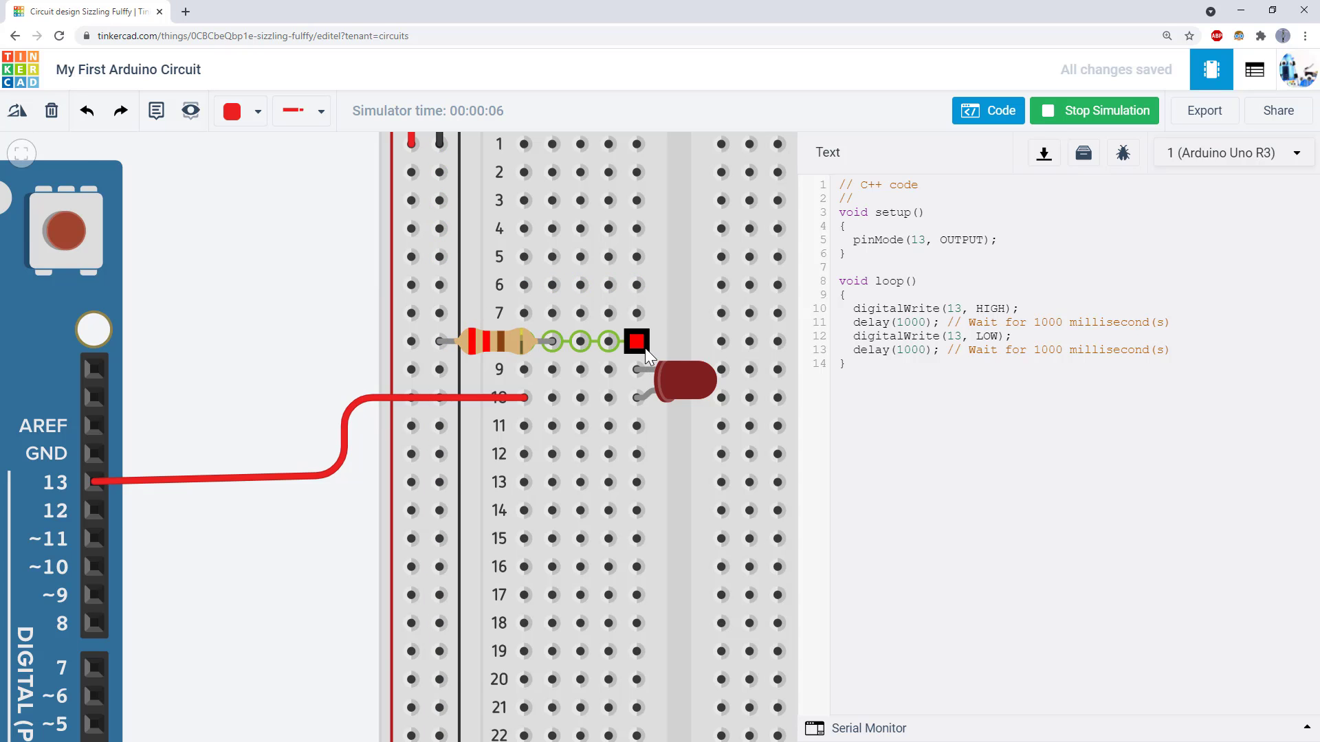
scroll(645, 347, up, 1)
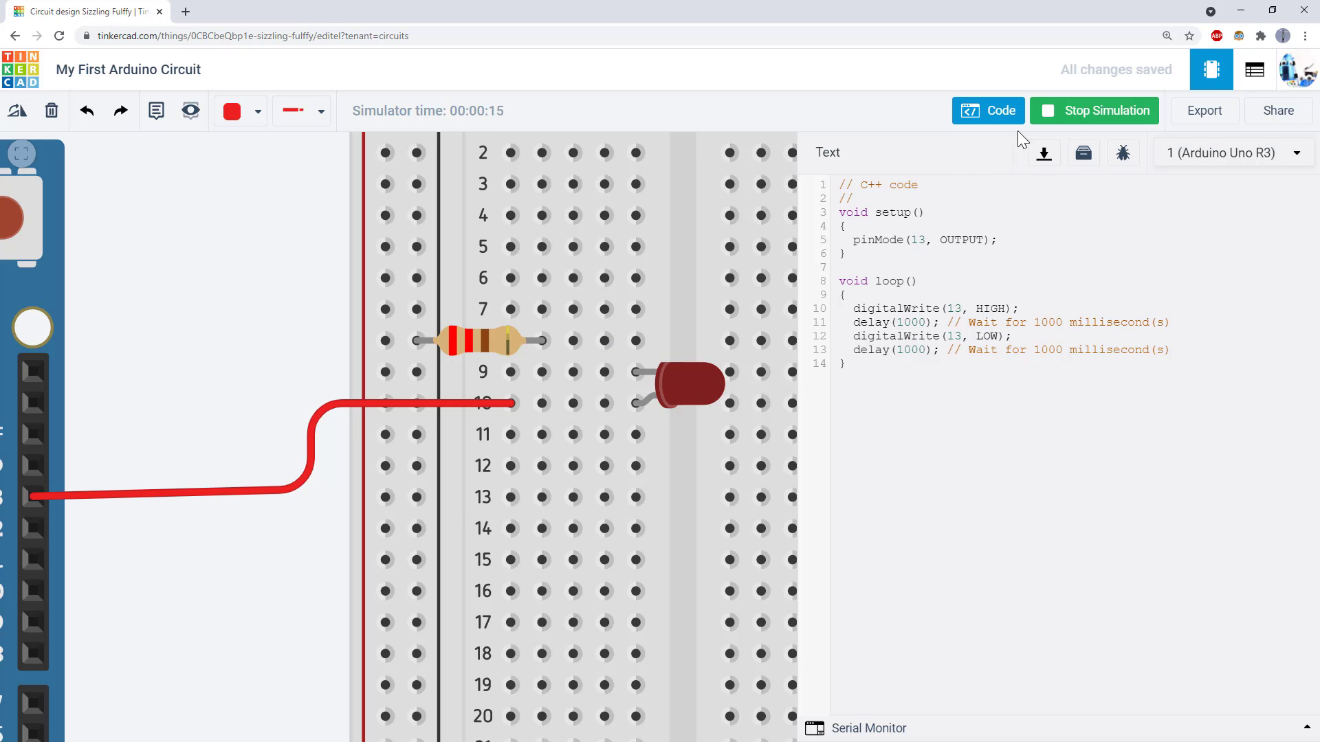
click(1093, 111)
drag(470, 343, 467, 366)
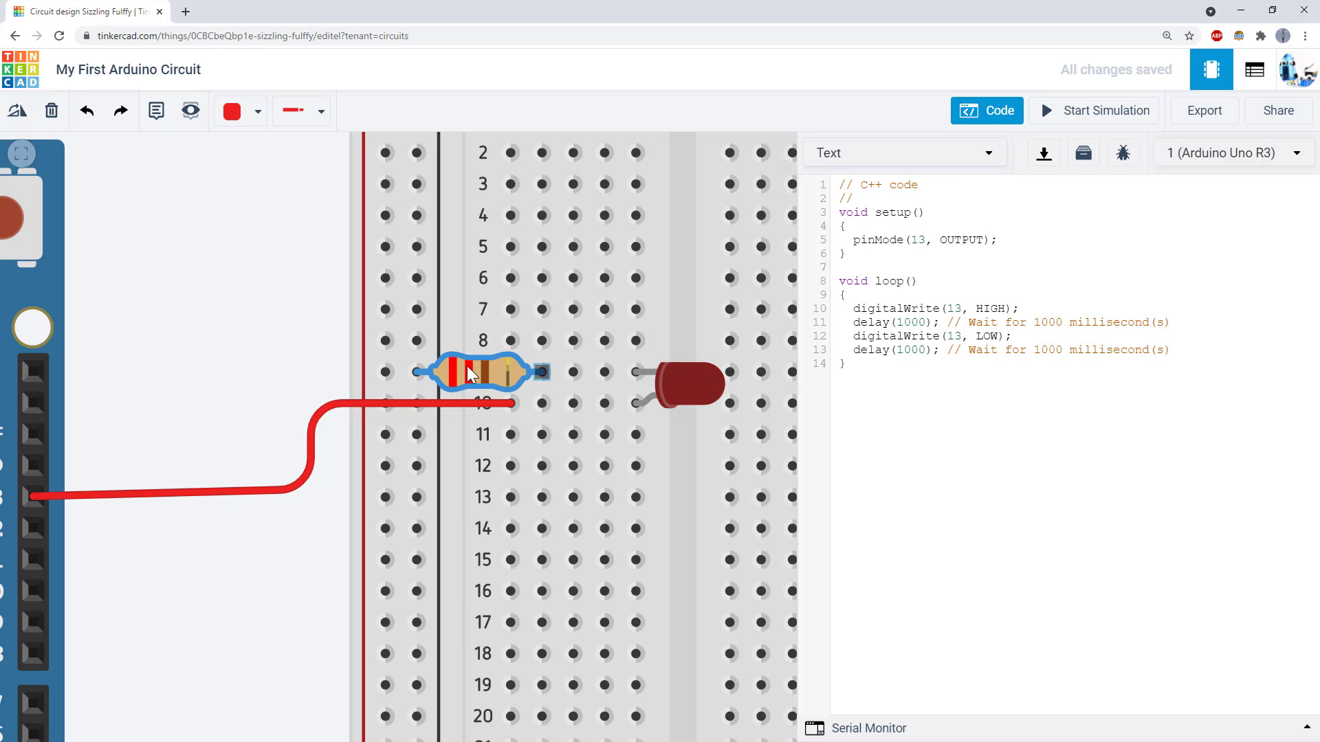
- Rerun the simulation, then rotate the LED sideways and seat its legs in rows 9 and 10
click(1096, 111)
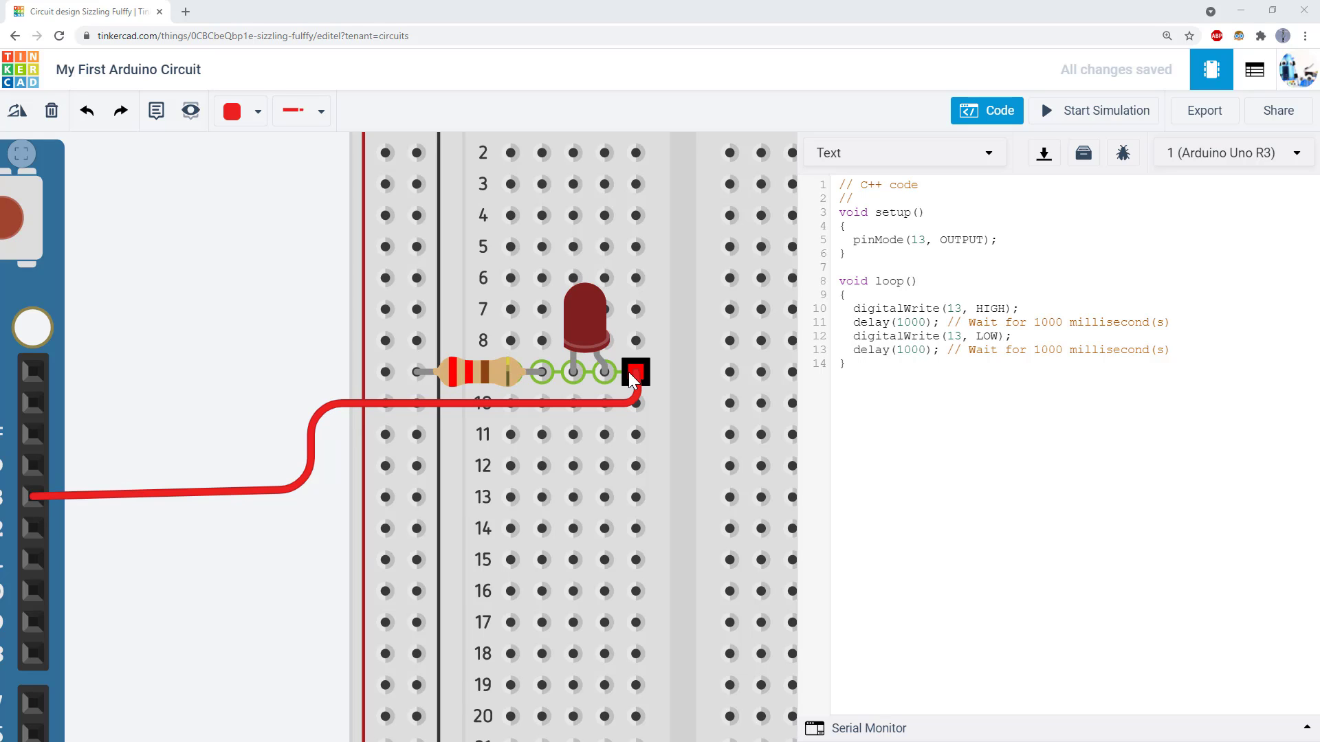
click(1055, 112)
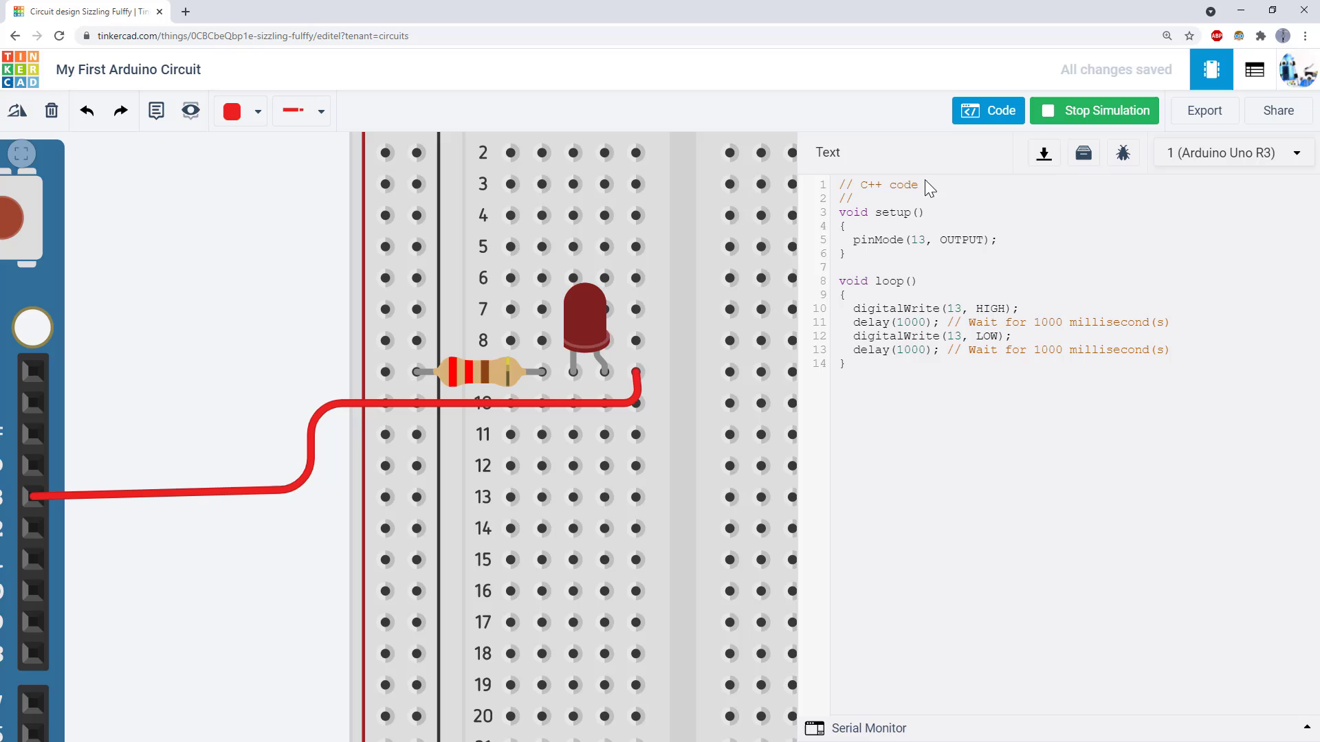
drag(633, 374, 638, 358)
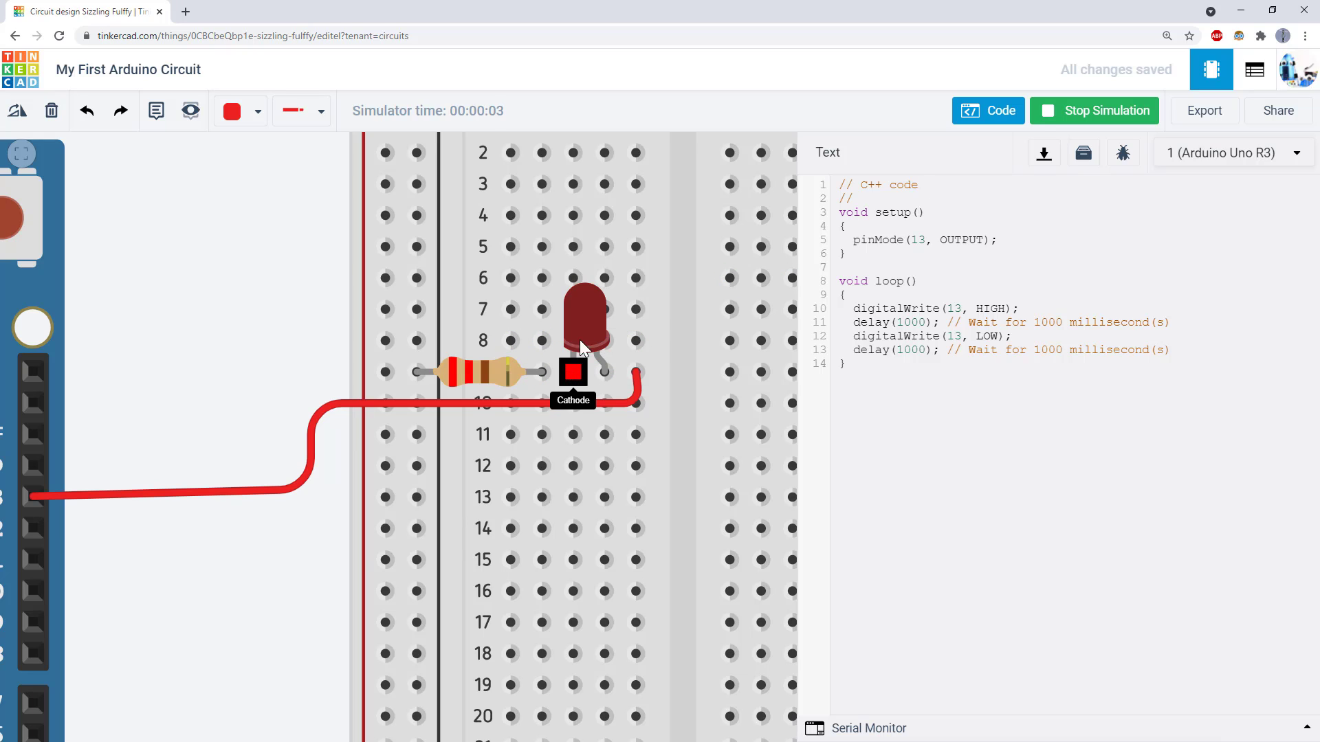
click(566, 317)
click(17, 111)
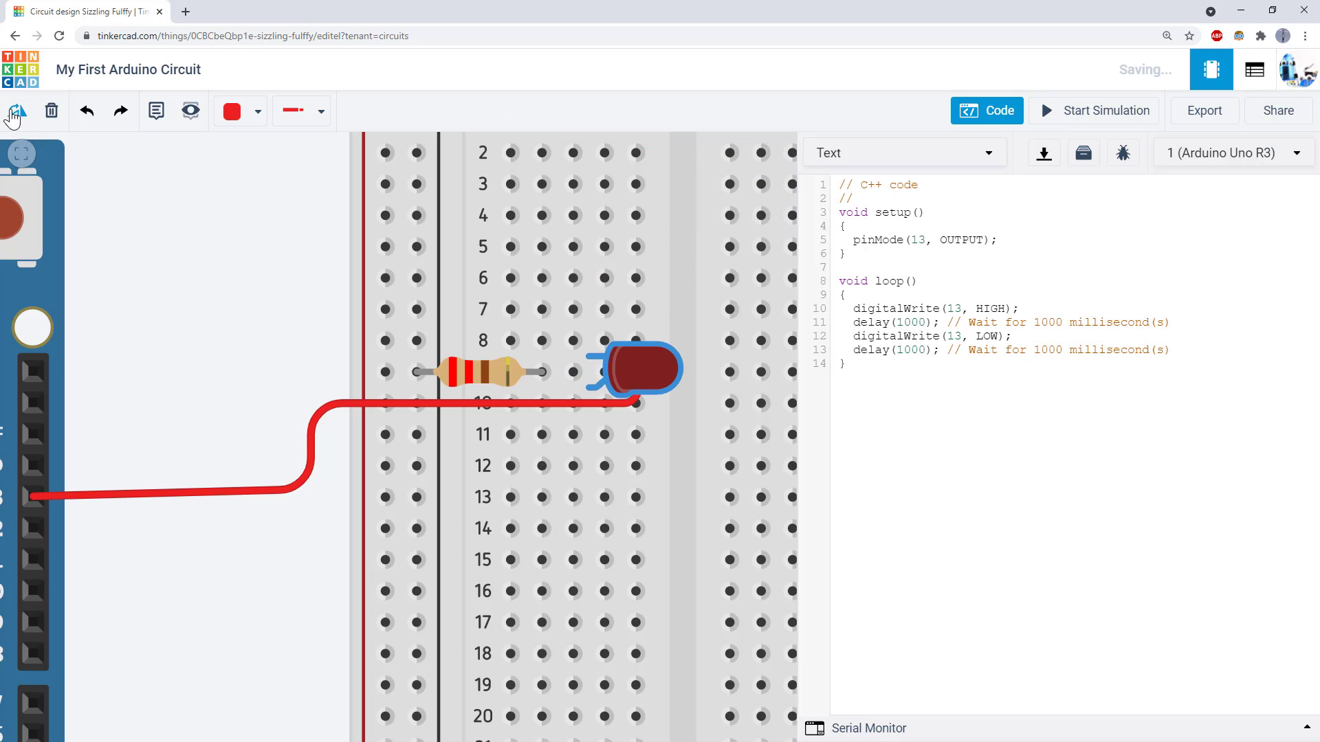
drag(646, 366, 653, 378)
- Move the red pin 13 wire's end into row 10 with bend points, then start the simulation
click(571, 401)
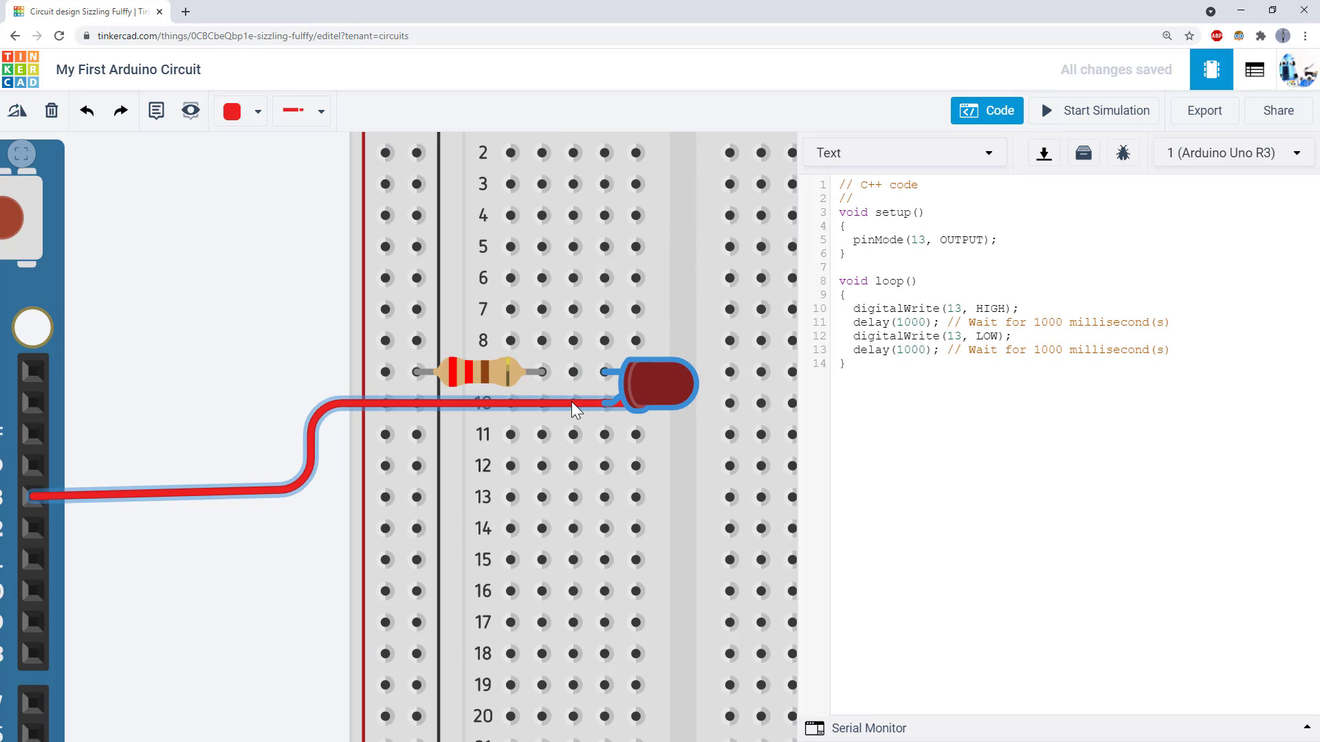
click(574, 403)
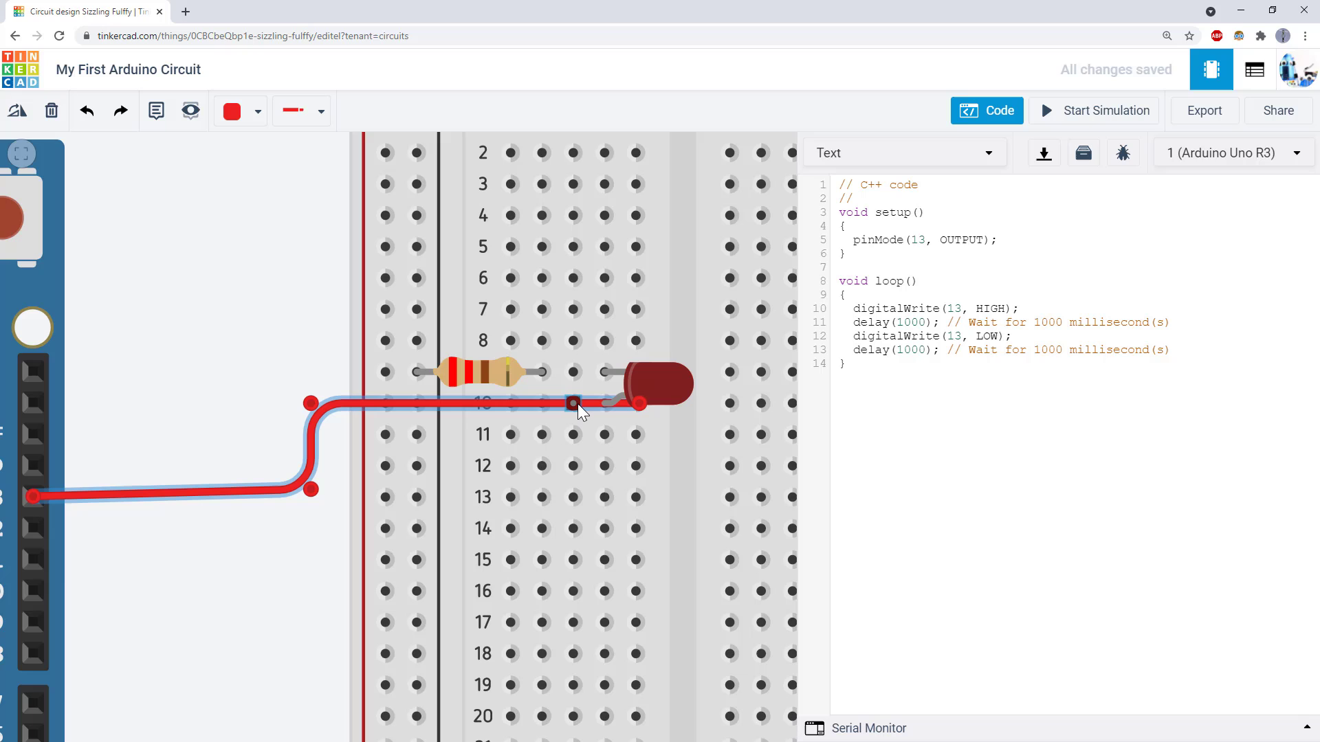
drag(639, 403, 573, 403)
click(407, 403)
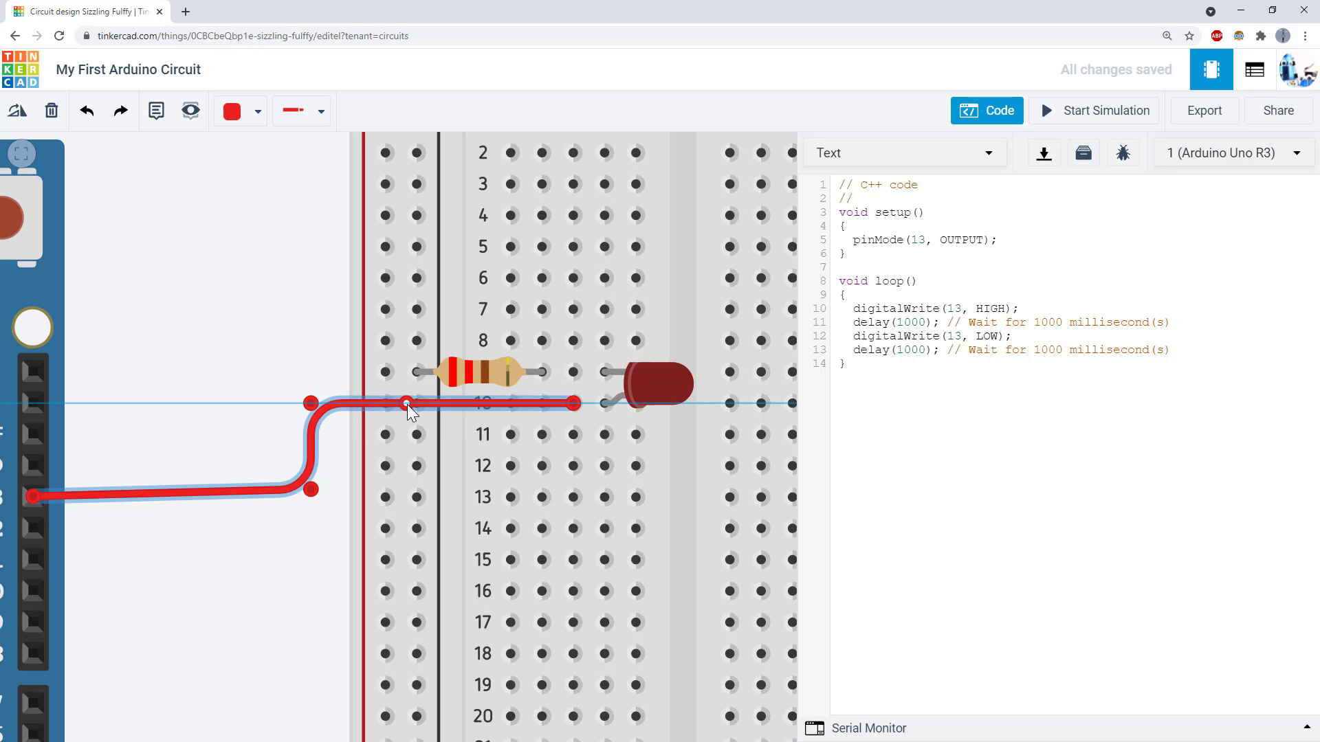
click(1072, 112)
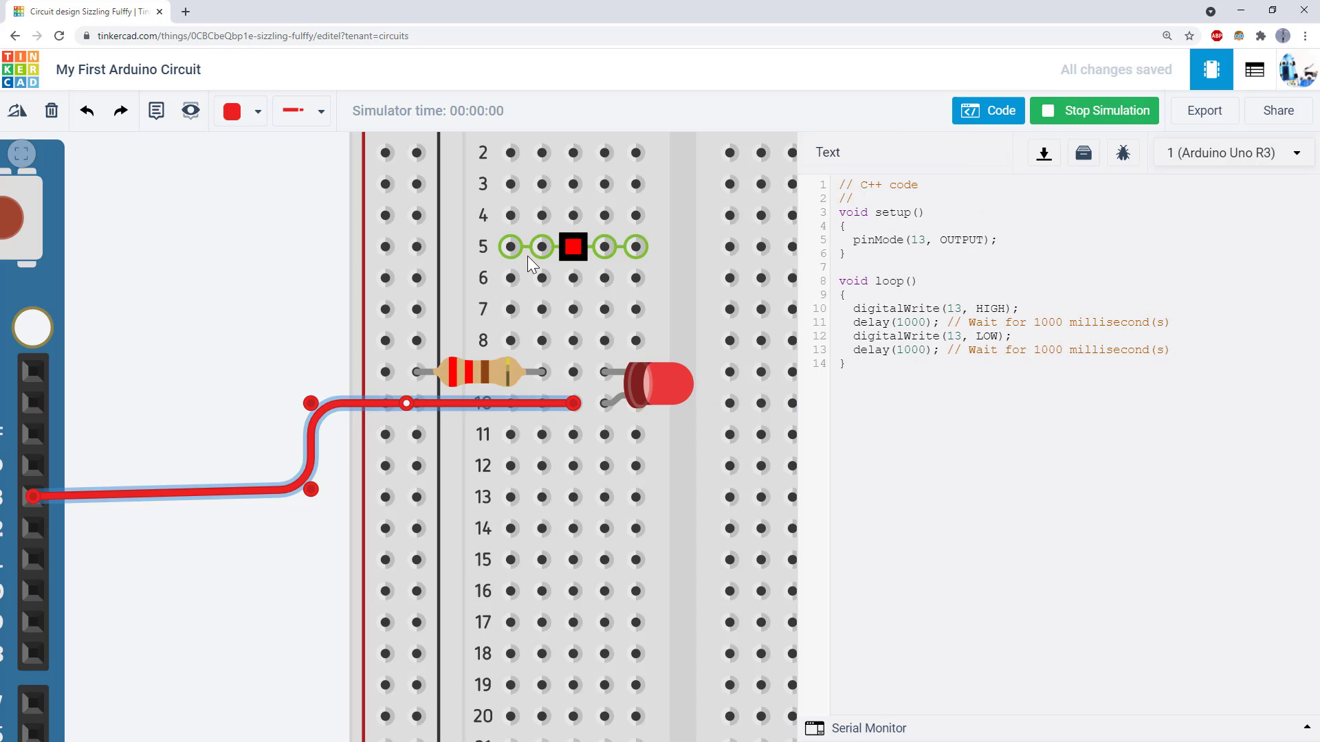
- Stop the blinking simulation and open the unit list for the resistor's 220 kΩ resistance
click(342, 282)
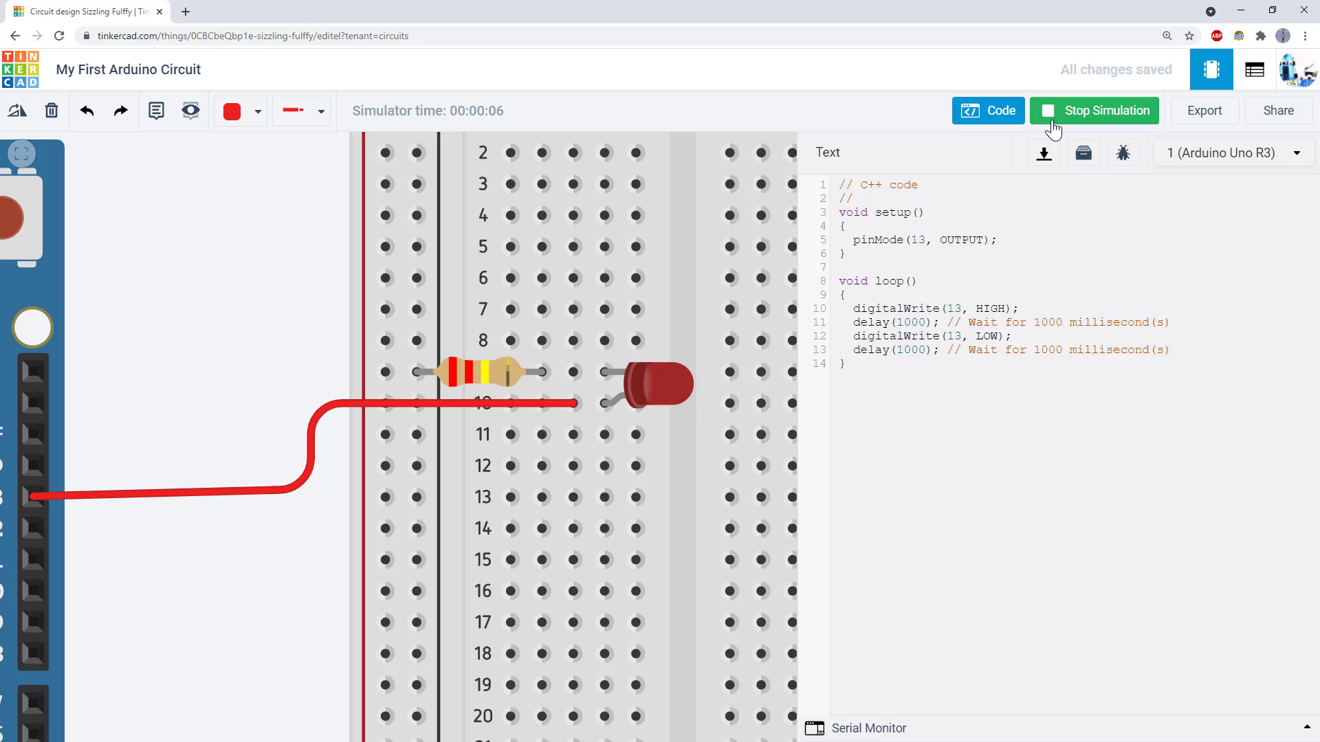
click(1053, 129)
click(472, 374)
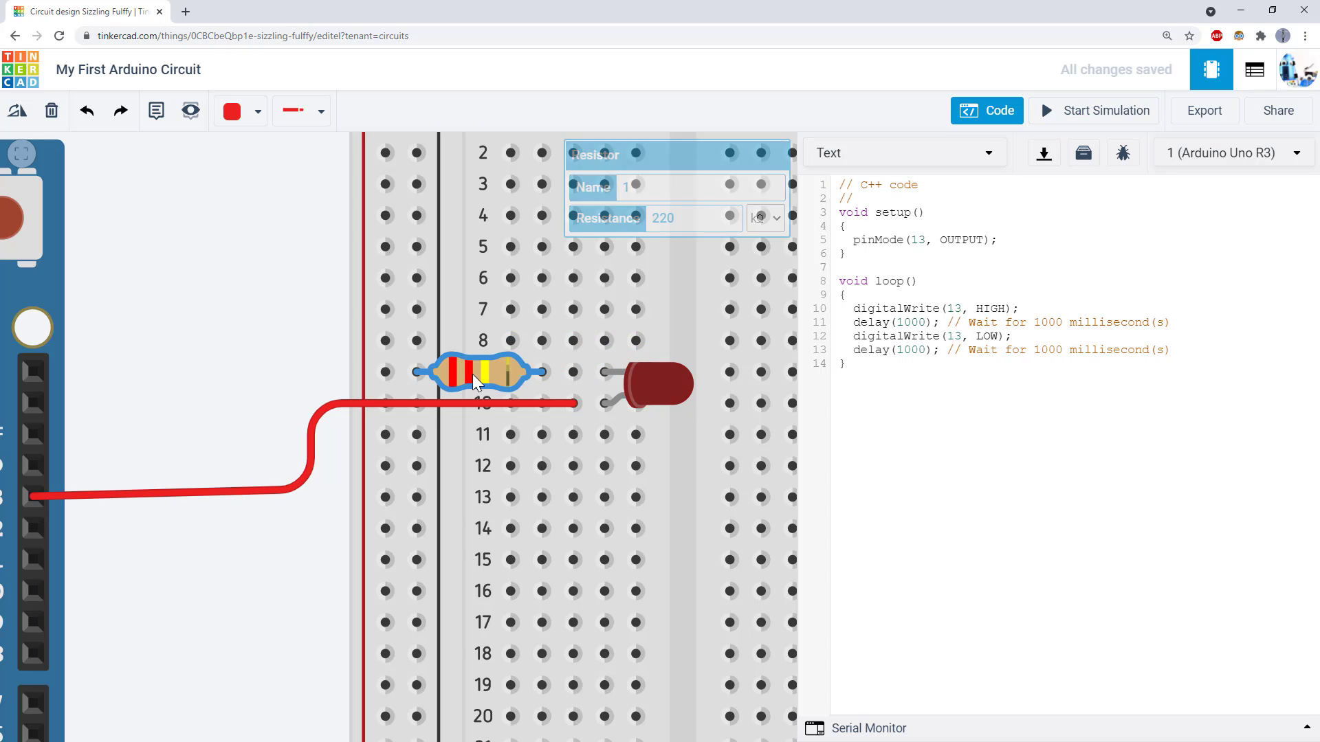
click(772, 222)
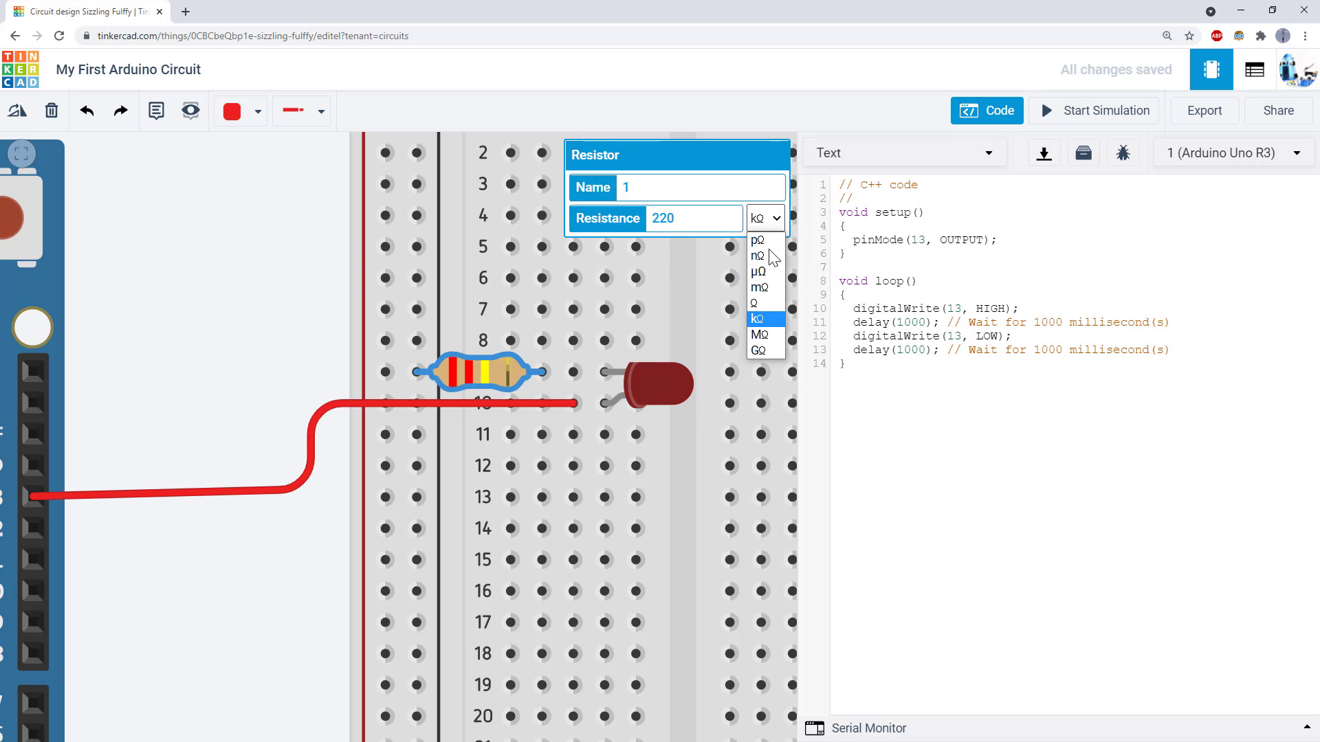